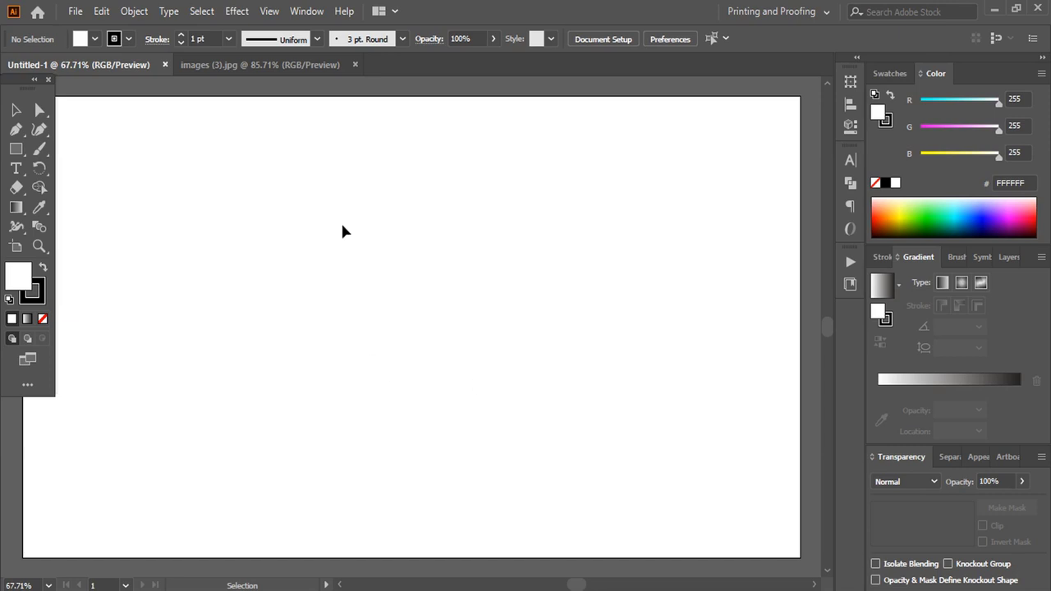
# Place the rooster photo from images (3).jpg enlarged on Untitled-1 and lock it.
pyautogui.click(288, 66)
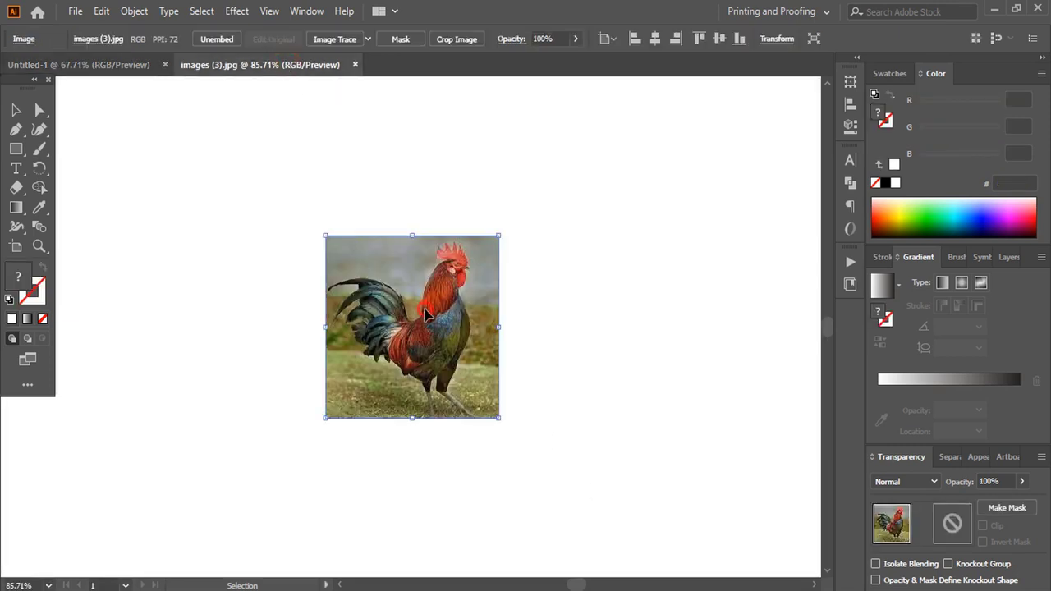
pyautogui.moveTo(426, 313); pyautogui.dragTo(129, 69)
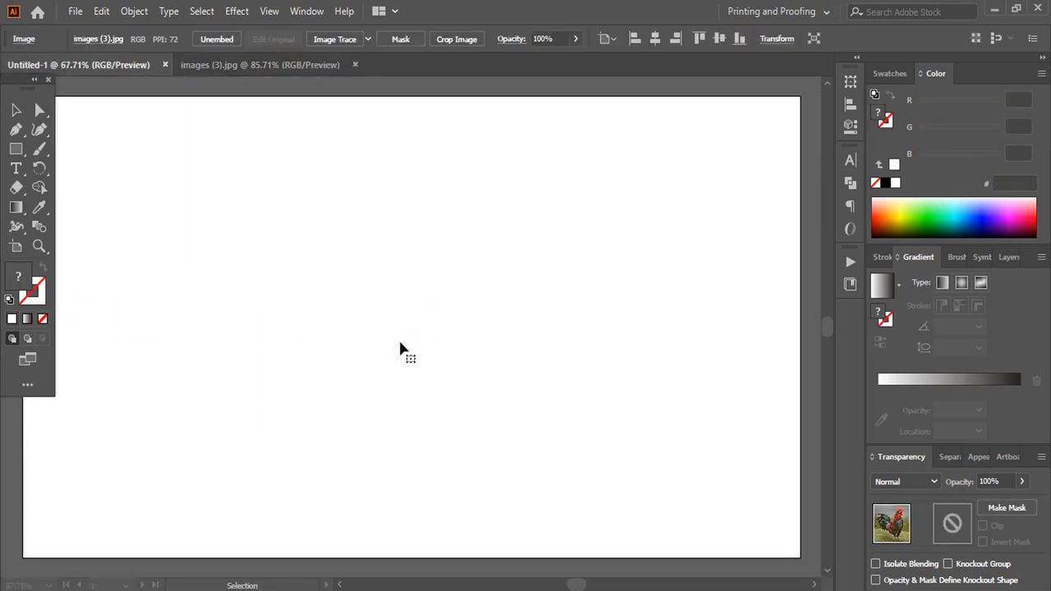
pyautogui.moveTo(400, 349)
pyautogui.mouseDown()
pyautogui.moveTo(440, 386)
pyautogui.moveTo(542, 418)
pyautogui.mouseUp()
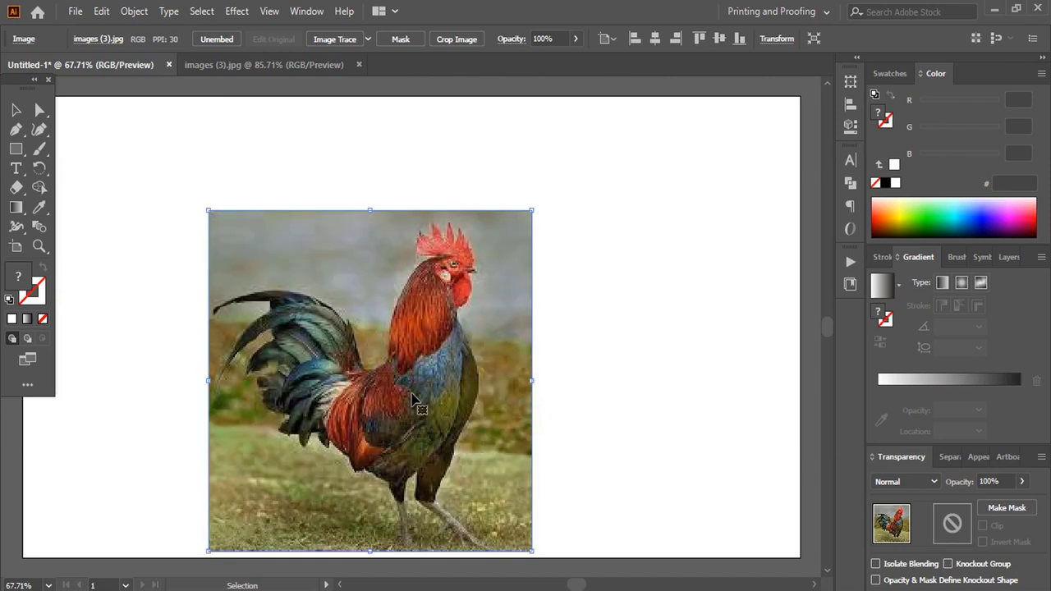
pyautogui.moveTo(411, 403); pyautogui.dragTo(425, 345)
pyautogui.click(131, 11)
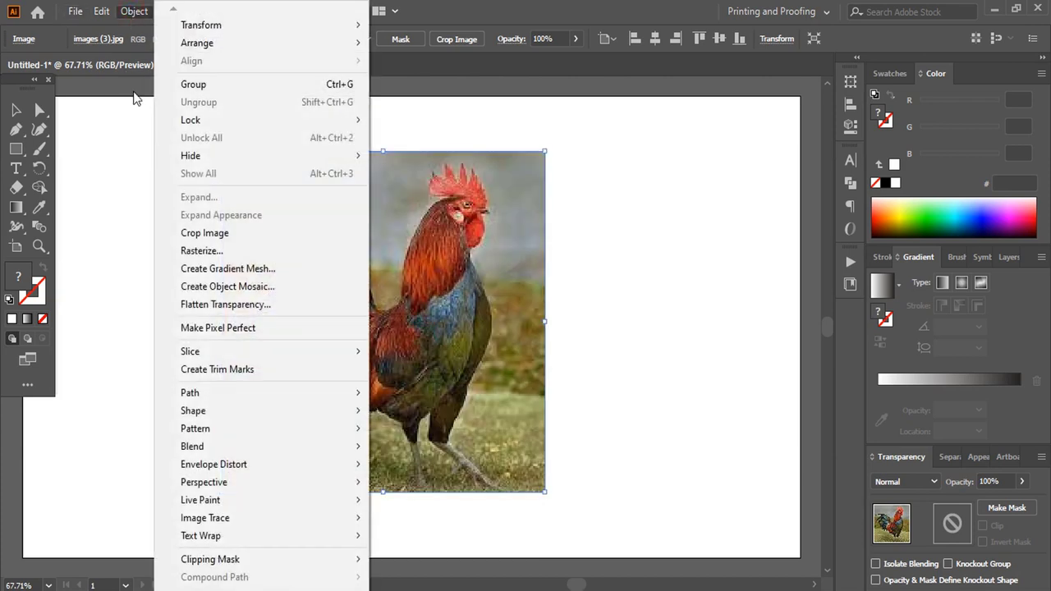
pyautogui.click(400, 115)
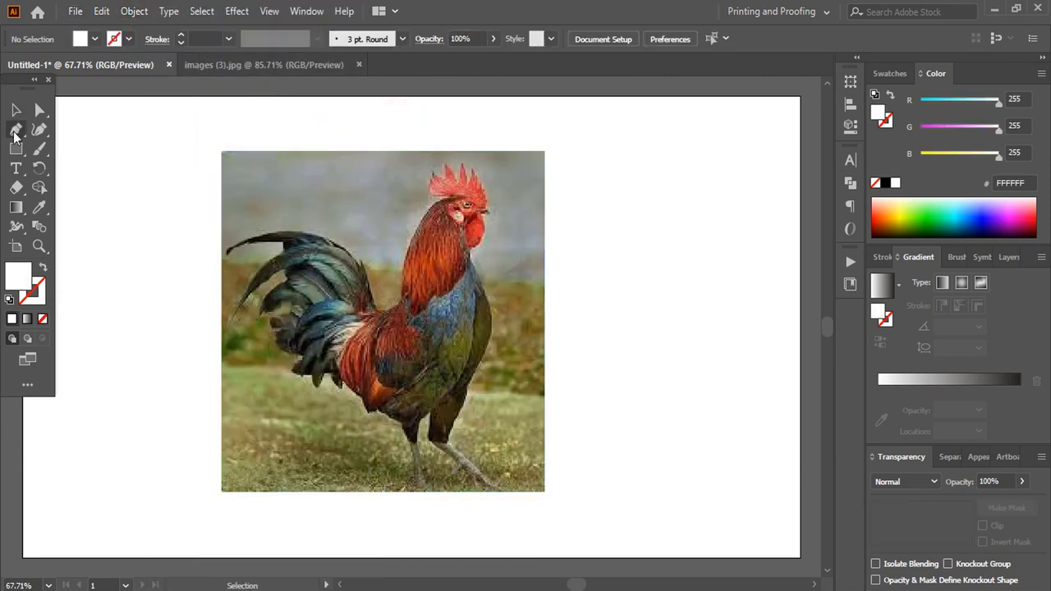
# Set the fill to None and the stroke to black for tracing.
pyautogui.click(43, 320)
pyautogui.click(38, 293)
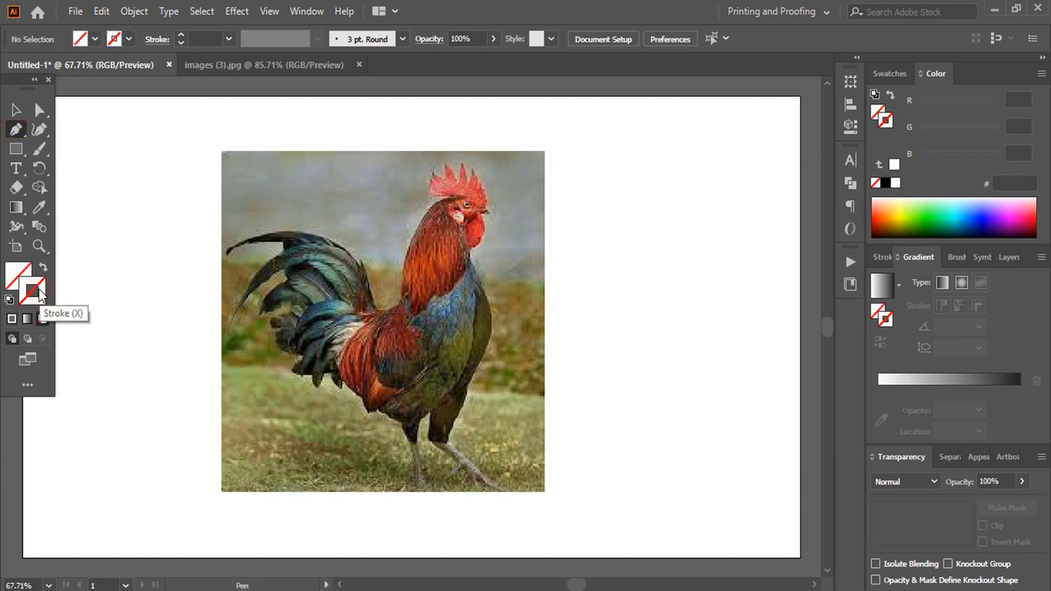
pyautogui.click(884, 183)
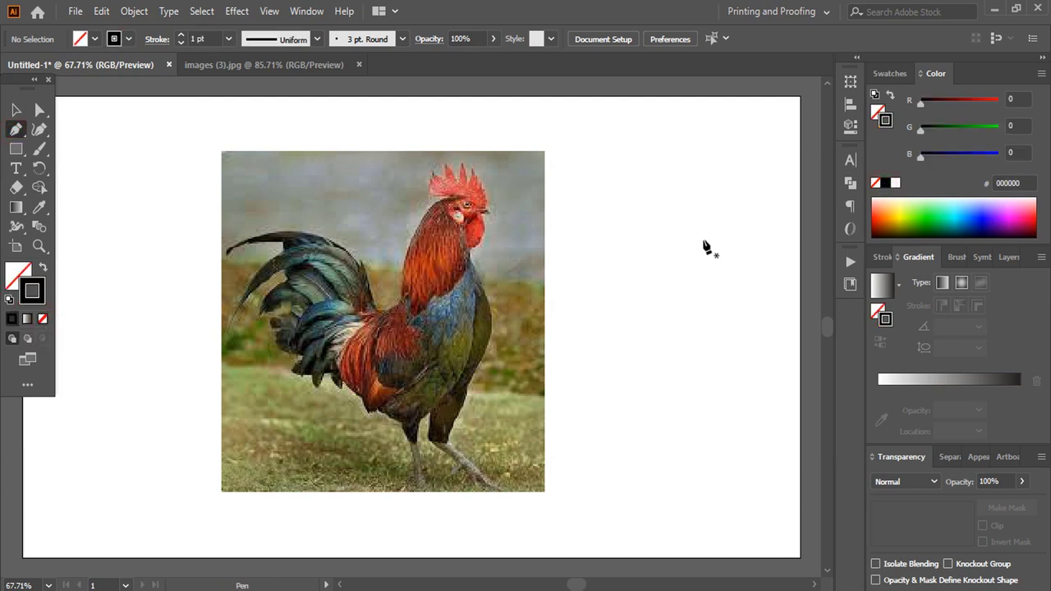
pyautogui.keyDown('alt'); pyautogui.scroll(3, 447, 200); pyautogui.keyUp('alt')
# Pen-trace the curved outline of the rooster's comb over the photo.
pyautogui.click(444, 156)
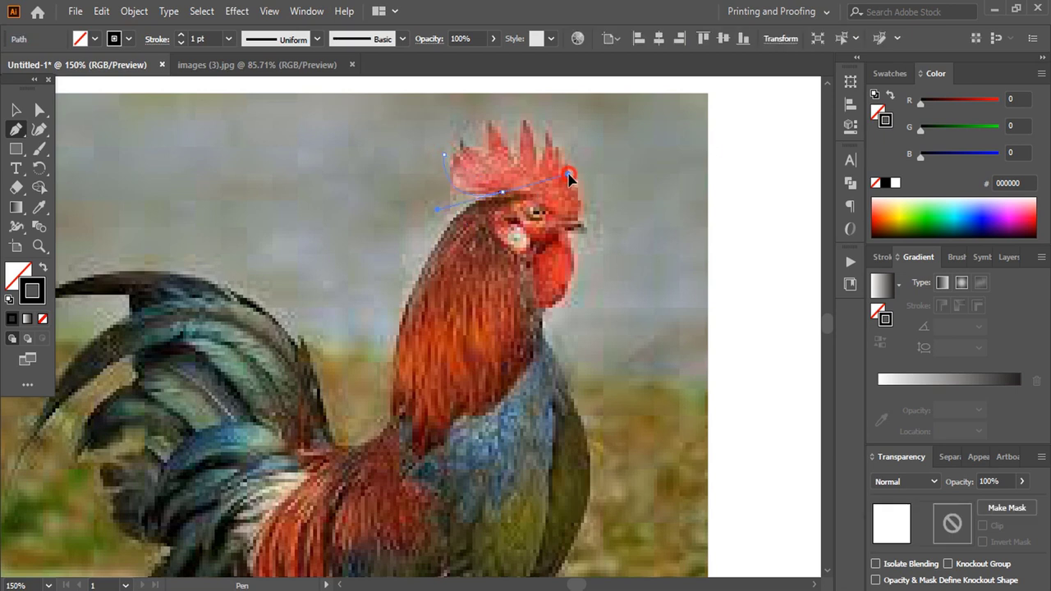
pyautogui.moveTo(565, 177); pyautogui.dragTo(566, 177)
pyautogui.keyDown('alt'); pyautogui.scroll(1, 580, 211); pyautogui.keyUp('alt')
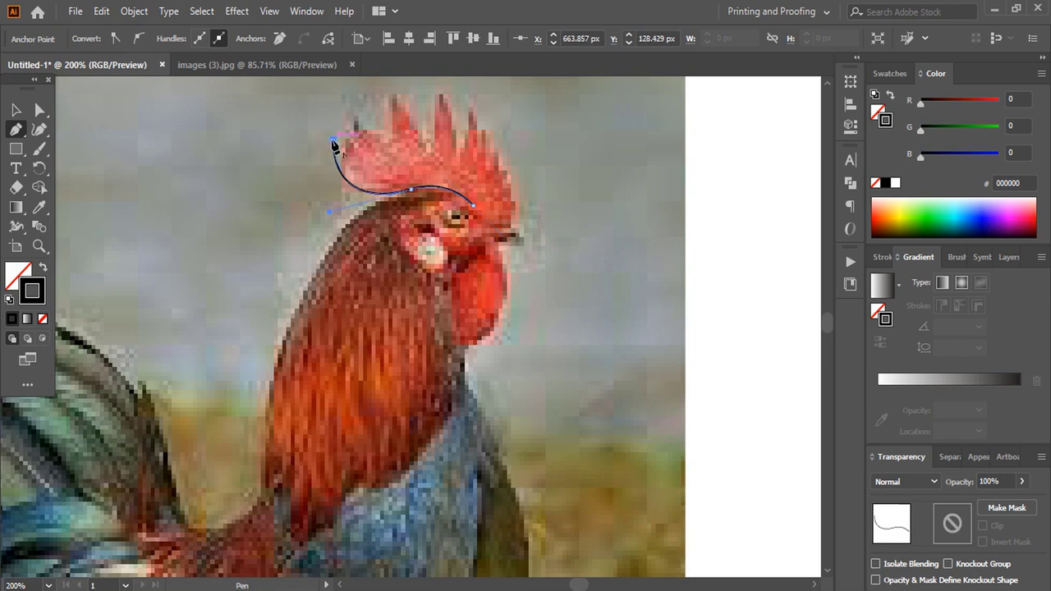
pyautogui.moveTo(333, 141); pyautogui.dragTo(378, 111)
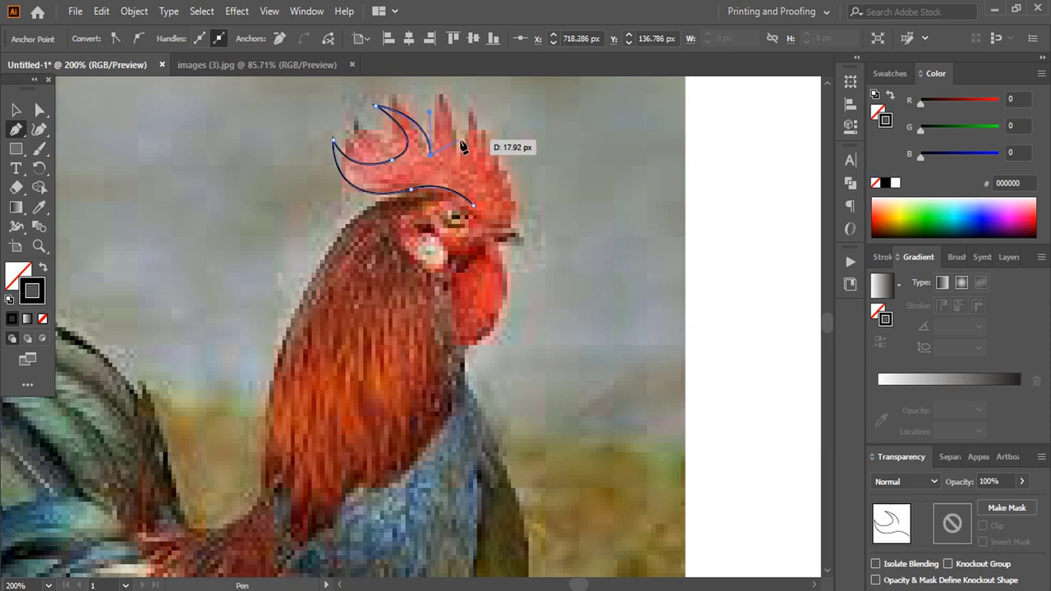
pyautogui.moveTo(461, 146); pyautogui.dragTo(460, 146)
pyautogui.scroll(1, 406, 87)
pyautogui.scroll(2, 403, 188)
pyautogui.moveTo(426, 214); pyautogui.dragTo(448, 223)
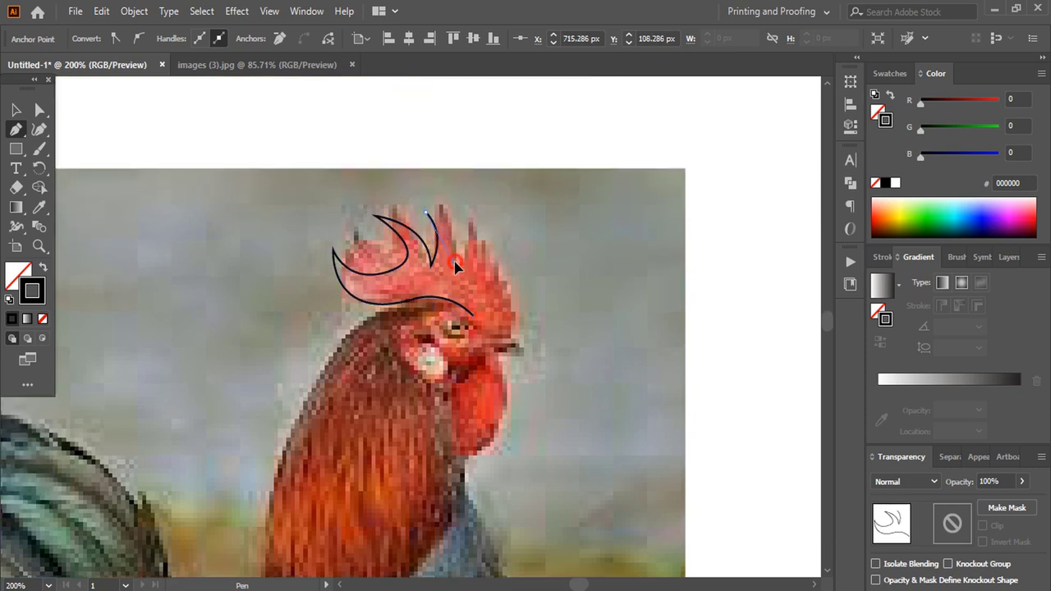
pyautogui.hotkey('ctrl', '-')
pyautogui.moveTo(455, 266); pyautogui.dragTo(452, 343)
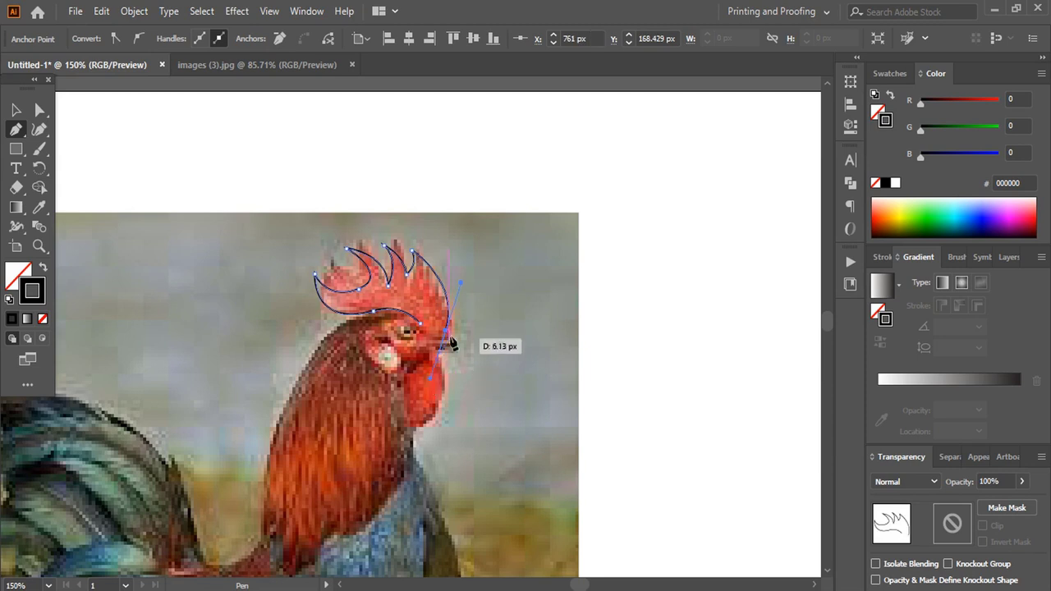
pyautogui.hotkey('ctrl', '+')
pyautogui.hotkey('ctrl', '+')
pyautogui.moveTo(344, 154); pyautogui.dragTo(344, 164)
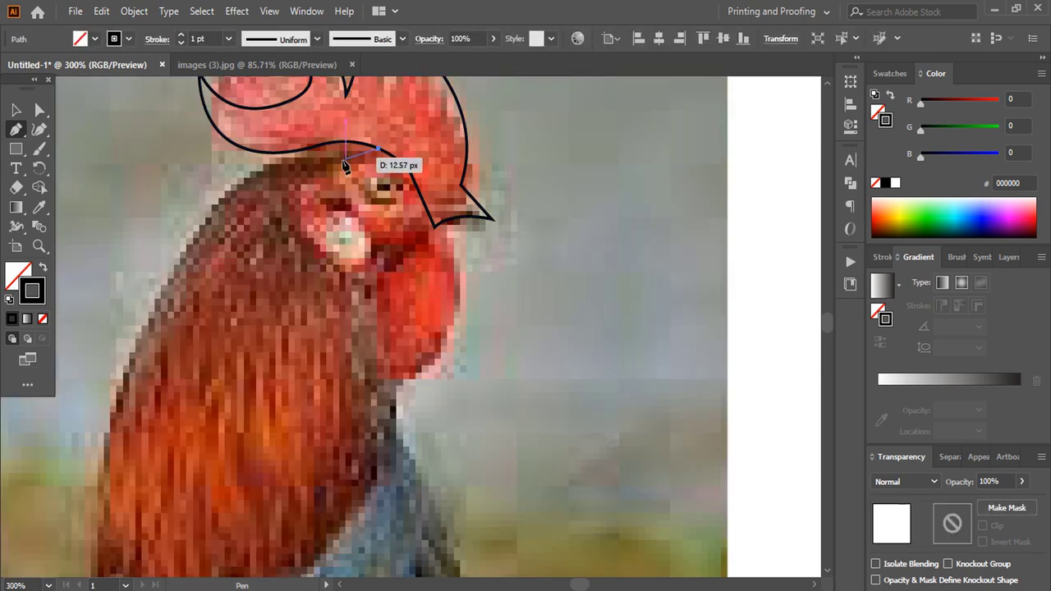
# Trace the face outline curving around the wattle.
pyautogui.moveTo(300, 284); pyautogui.dragTo(393, 298)
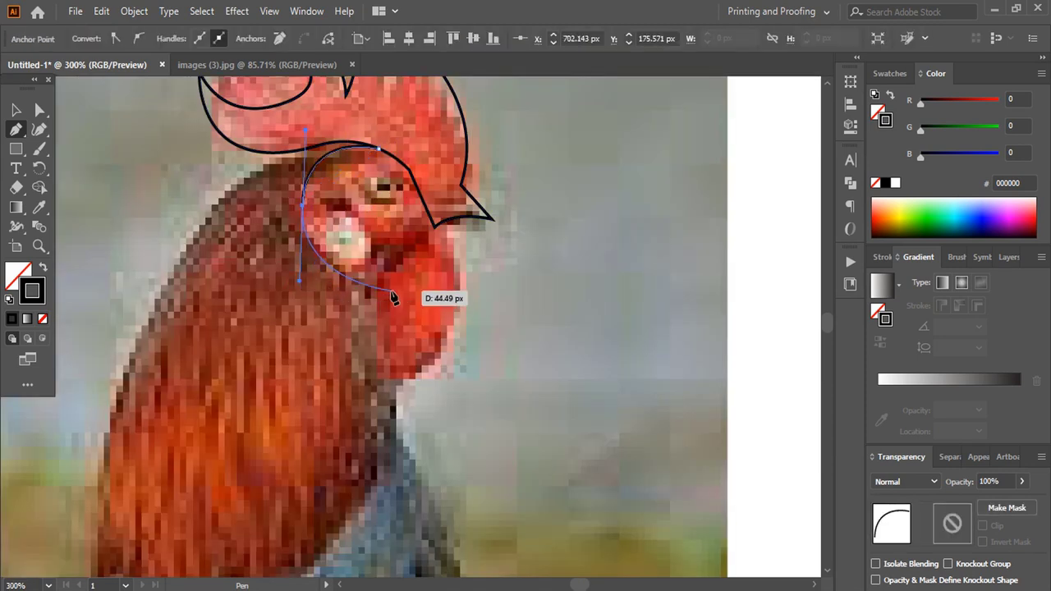
pyautogui.click(338, 257)
pyautogui.moveTo(394, 378); pyautogui.dragTo(500, 383)
pyautogui.moveTo(434, 227)
pyautogui.mouseDown()
pyautogui.moveTo(442, 209)
pyautogui.moveTo(458, 207)
pyautogui.mouseUp()
# Select all traced paths and swap them to black fill with no stroke.
pyautogui.press('v')
pyautogui.scroll(2, 444, 271)
pyautogui.hotkey('ctrl', 'a')
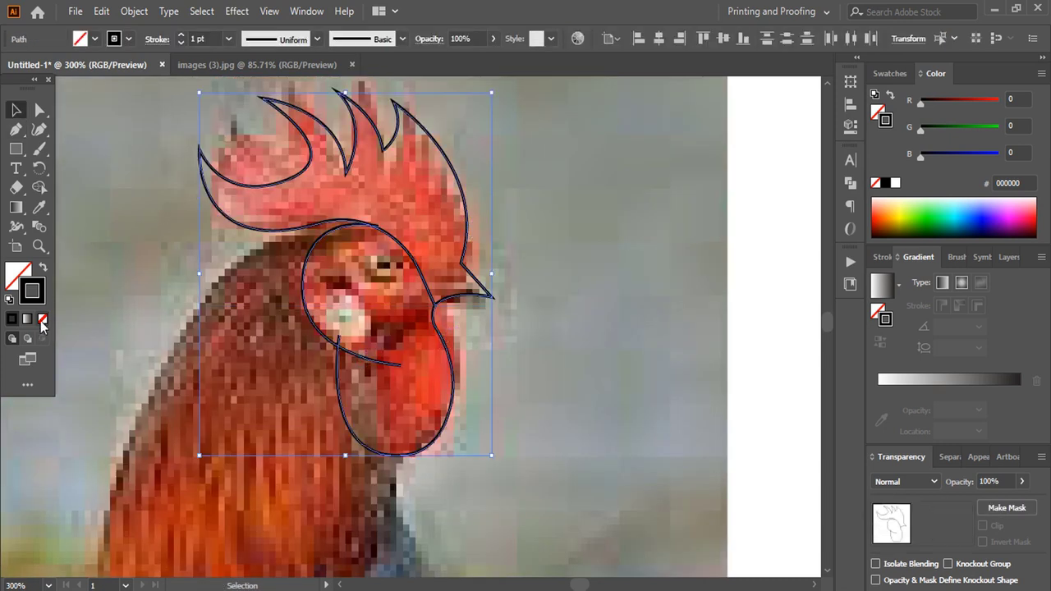
pyautogui.hotkey('shift', 'x')
pyautogui.click(38, 187)
# Merge the face and wattle into one head shape with Shape Builder.
pyautogui.moveTo(369, 304)
pyautogui.mouseDown()
pyautogui.moveTo(404, 345)
pyautogui.moveTo(354, 392)
pyautogui.mouseUp()
pyautogui.press('v')
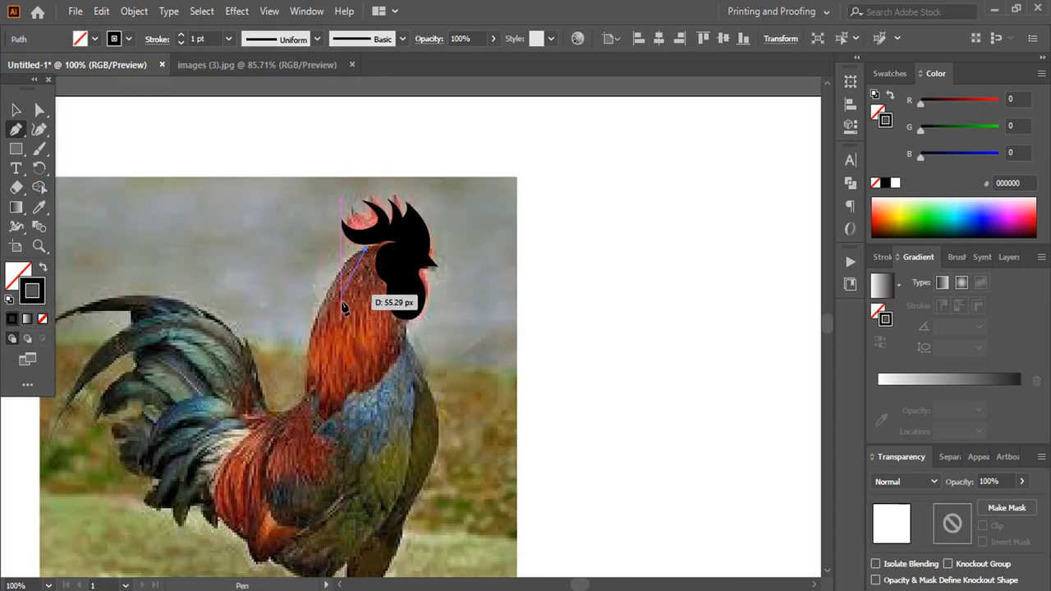
pyautogui.scroll(-1, 336, 316)
pyautogui.moveTo(376, 515); pyautogui.dragTo(397, 466)
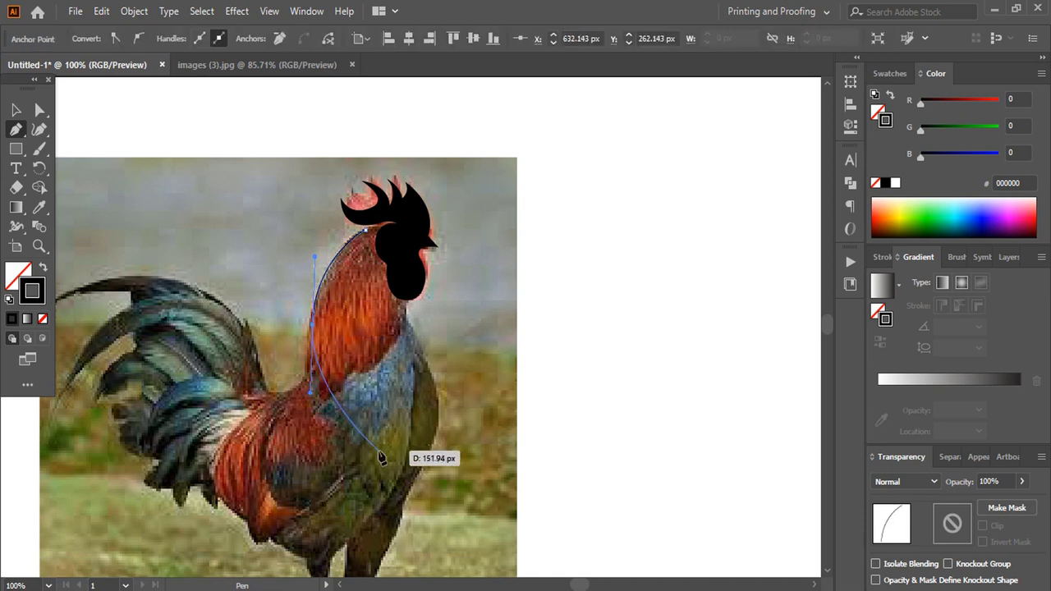
pyautogui.scroll(-4, 387, 444)
# Trace the neck and breast outline, close the path, and fill it black.
pyautogui.click(353, 489)
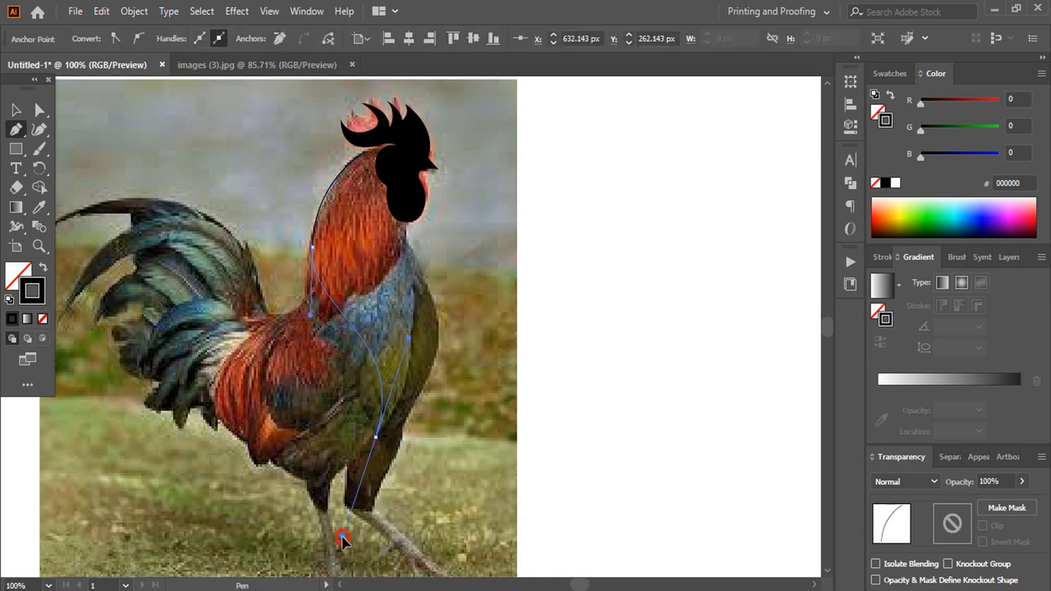
pyautogui.scroll(3, 481, 451)
pyautogui.scroll(1, 481, 451)
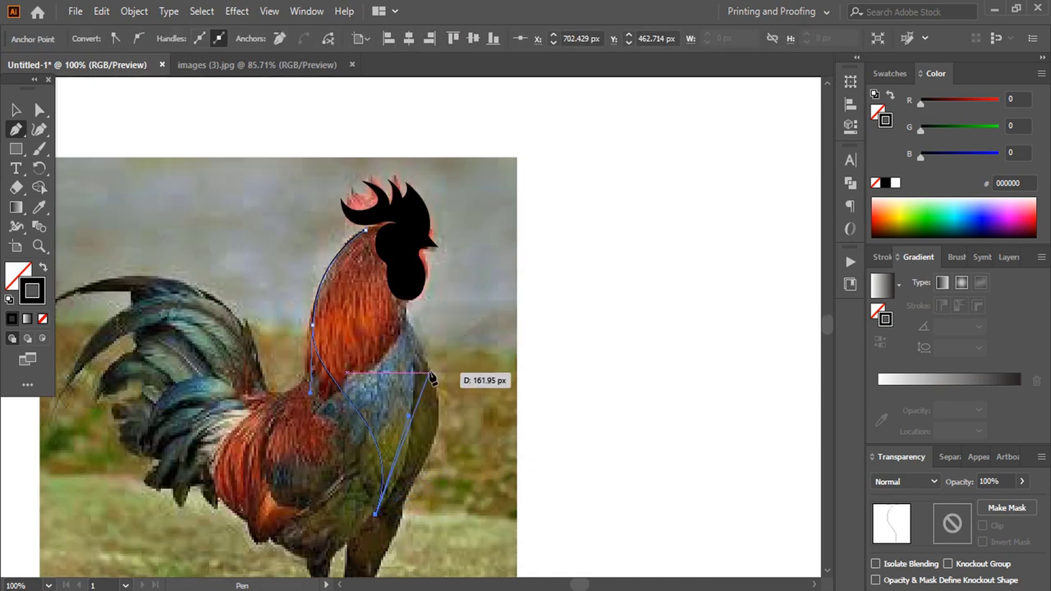
pyautogui.moveTo(430, 375); pyautogui.dragTo(391, 289)
pyautogui.scroll(3, 395, 289)
pyautogui.moveTo(408, 353); pyautogui.dragTo(412, 354)
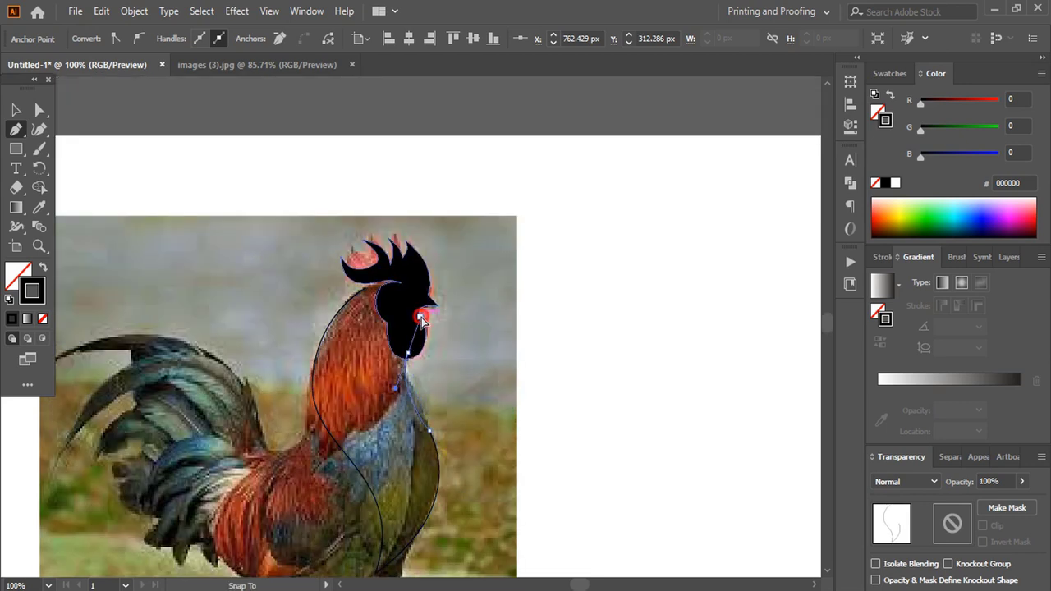
pyautogui.moveTo(407, 318); pyautogui.dragTo(404, 329)
pyautogui.scroll(1, 404, 329)
pyautogui.click(366, 308)
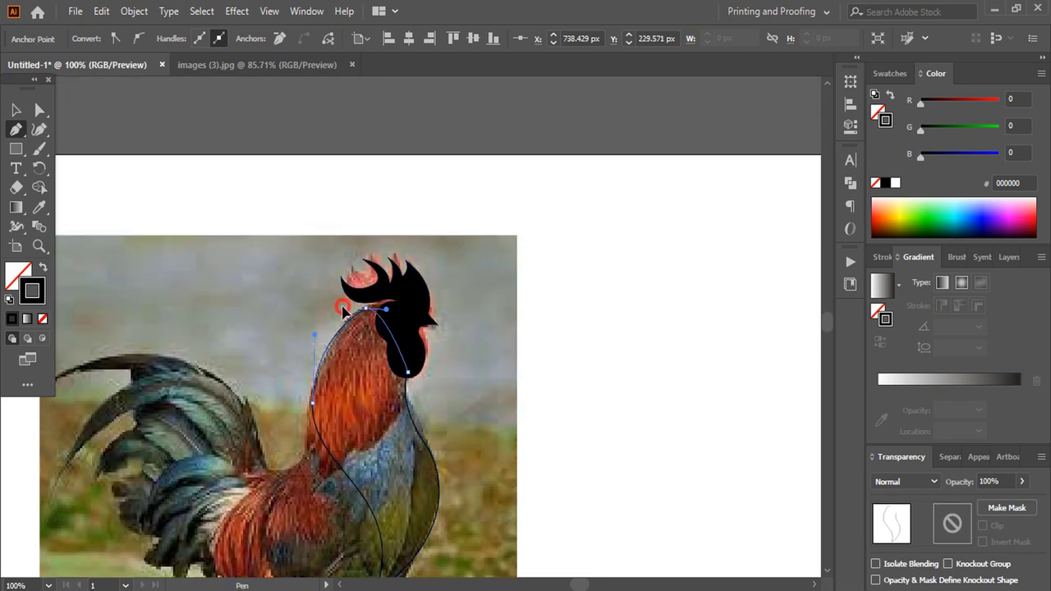
pyautogui.hotkey('shift', 'x')
pyautogui.scroll(-3, 427, 400)
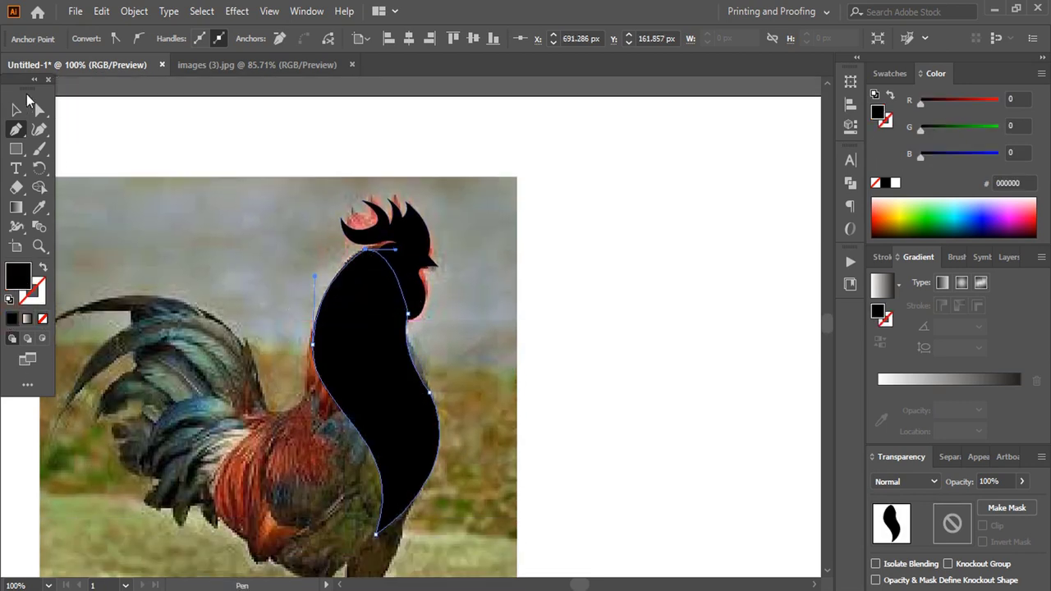
# Offset the head and comb shape by 10 px with Offset Path.
pyautogui.press('a')
pyautogui.press('v')
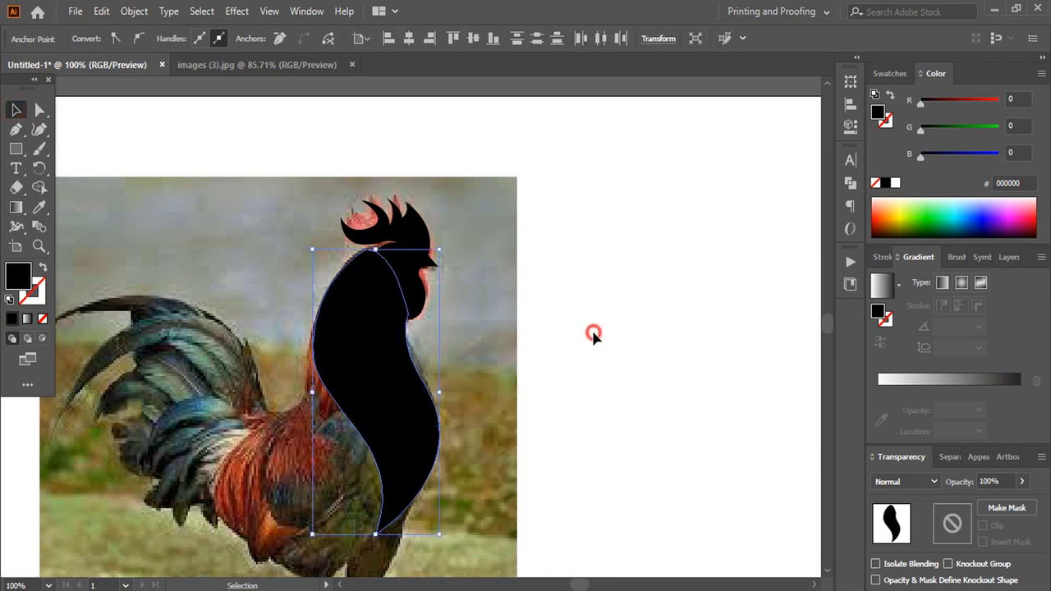
pyautogui.click(594, 334)
pyautogui.click(411, 251)
pyautogui.click(136, 11)
pyautogui.click(427, 453)
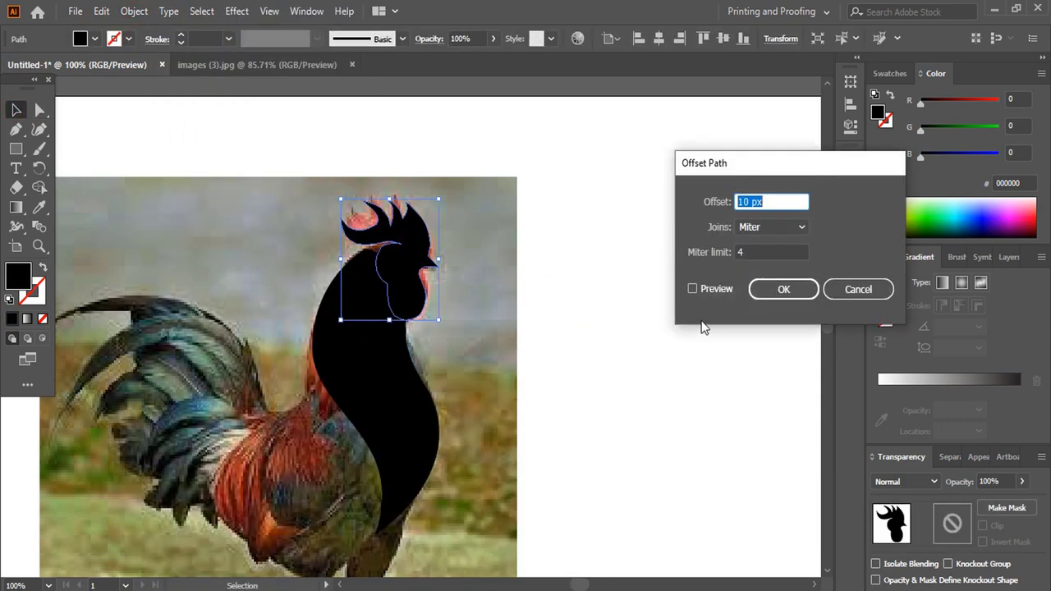
pyautogui.write('10')
pyautogui.click(693, 289)
pyautogui.click(785, 289)
pyautogui.click(888, 219)
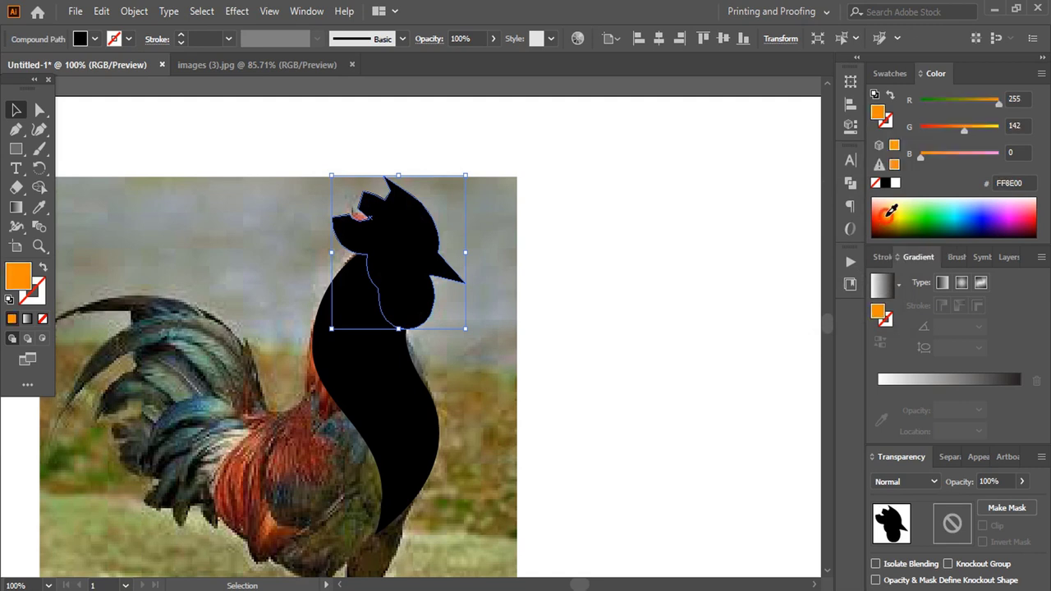
# Colour the offset head orange and merge it into the neck shape.
pyautogui.keyDown('shift'); pyautogui.click(406, 368); pyautogui.keyUp('shift')
pyautogui.click(42, 187)
pyautogui.moveTo(386, 452); pyautogui.dragTo(382, 176)
pyautogui.keyDown('alt'); pyautogui.click(386, 185); pyautogui.keyUp('alt')
pyautogui.press('v')
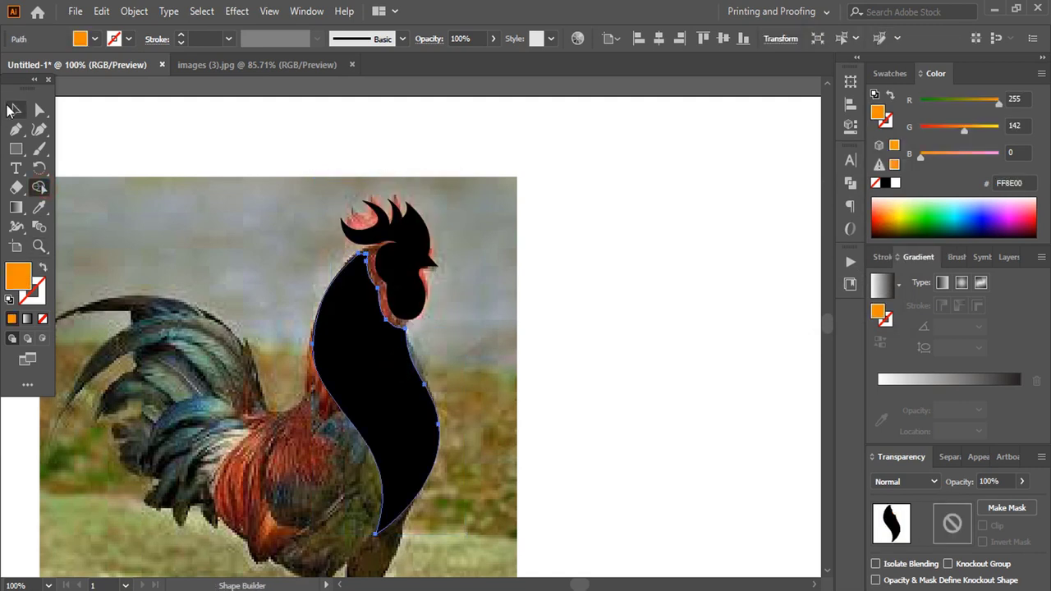
pyautogui.click(617, 323)
# Start tracing the rooster's body outline with the Pen tool.
pyautogui.press('p')
pyautogui.scroll(-2, 617, 323)
pyautogui.click(450, 270)
# Finish the wing outline around the breast and fill it solid black.
pyautogui.scroll(-2, 452, 271)
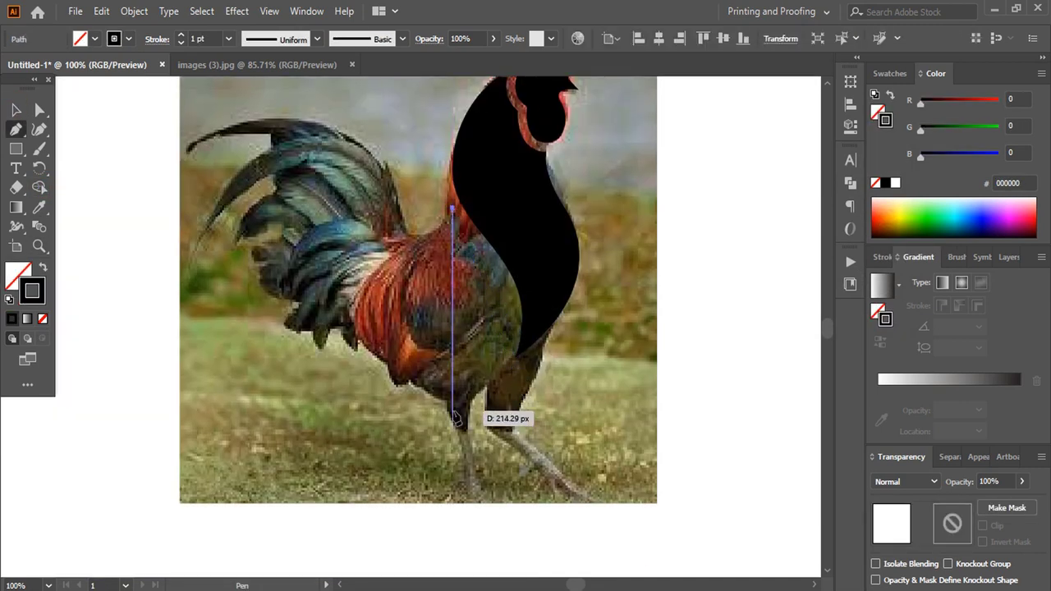
pyautogui.moveTo(452, 411); pyautogui.dragTo(319, 483)
pyautogui.moveTo(452, 411); pyautogui.dragTo(458, 419)
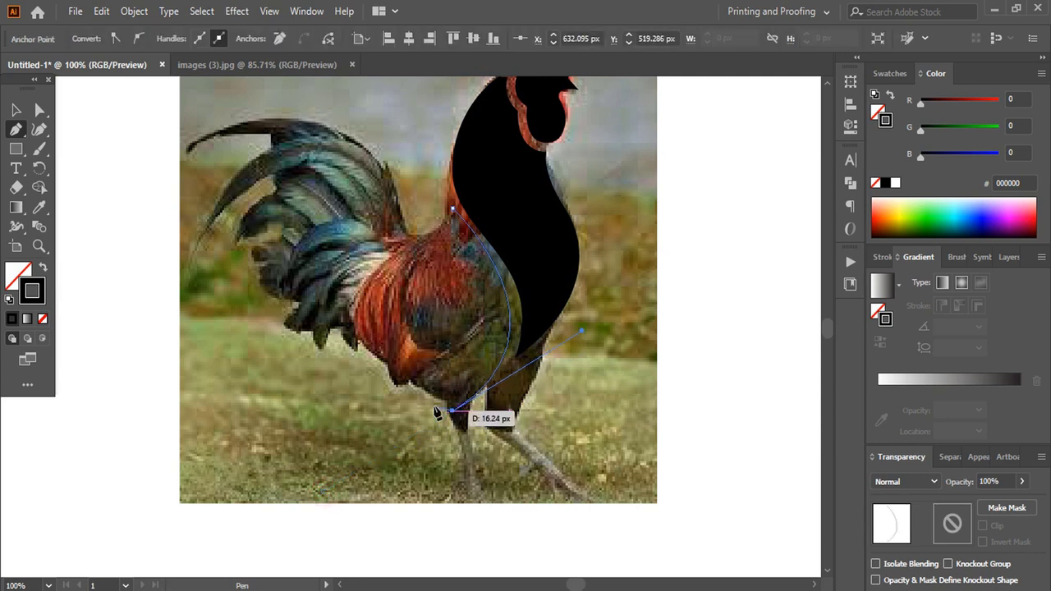
pyautogui.moveTo(403, 368); pyautogui.dragTo(446, 376)
pyautogui.scroll(2, 446, 376)
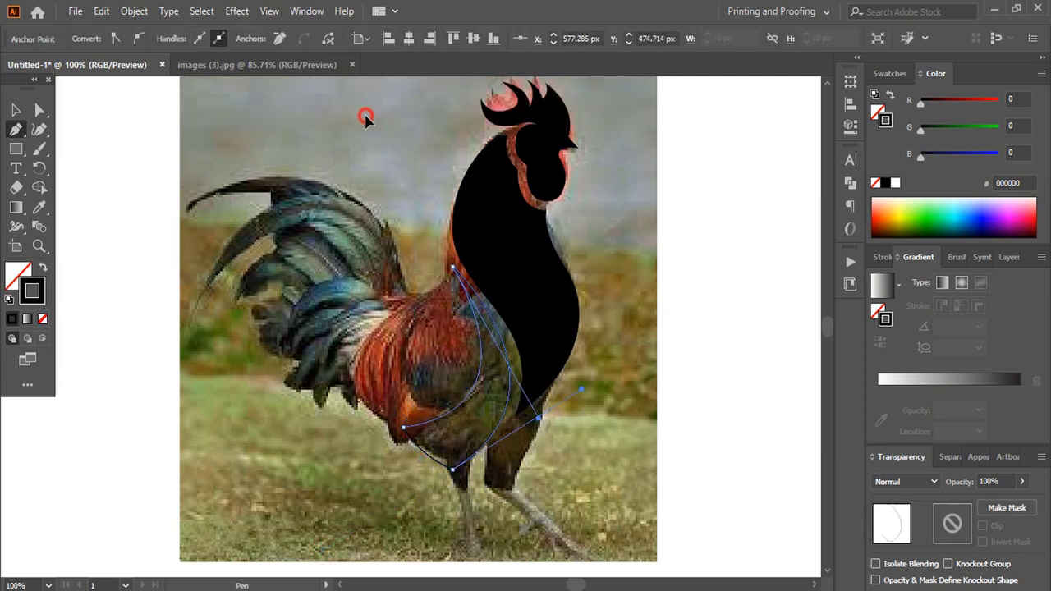
pyautogui.click(42, 267)
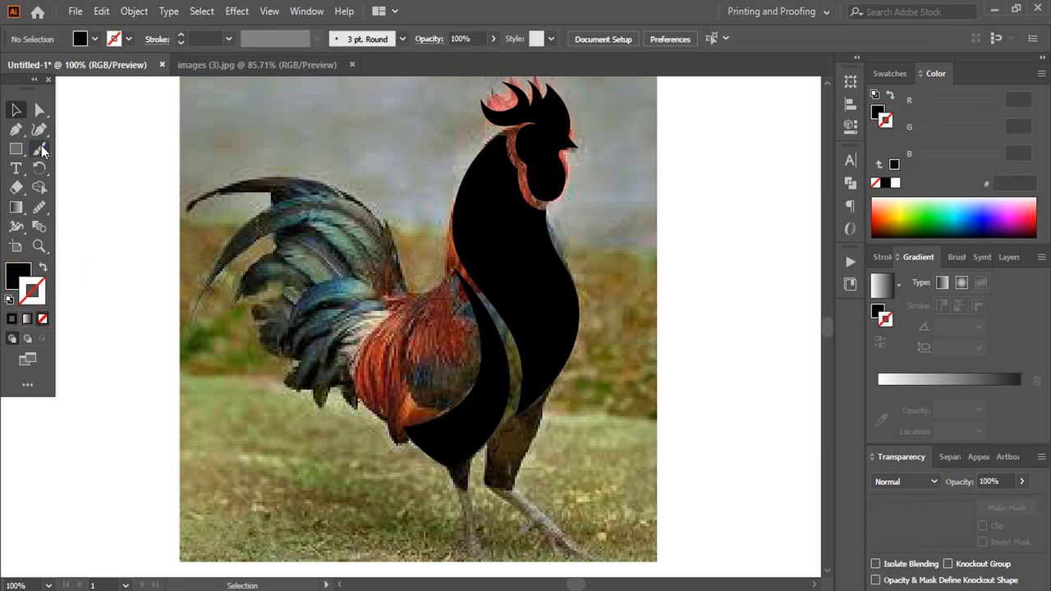
# Draw a wing feather and a tail feather freehand with the Pencil, each filled black.
pyautogui.click(38, 149)
pyautogui.hotkey('shift', 'x')
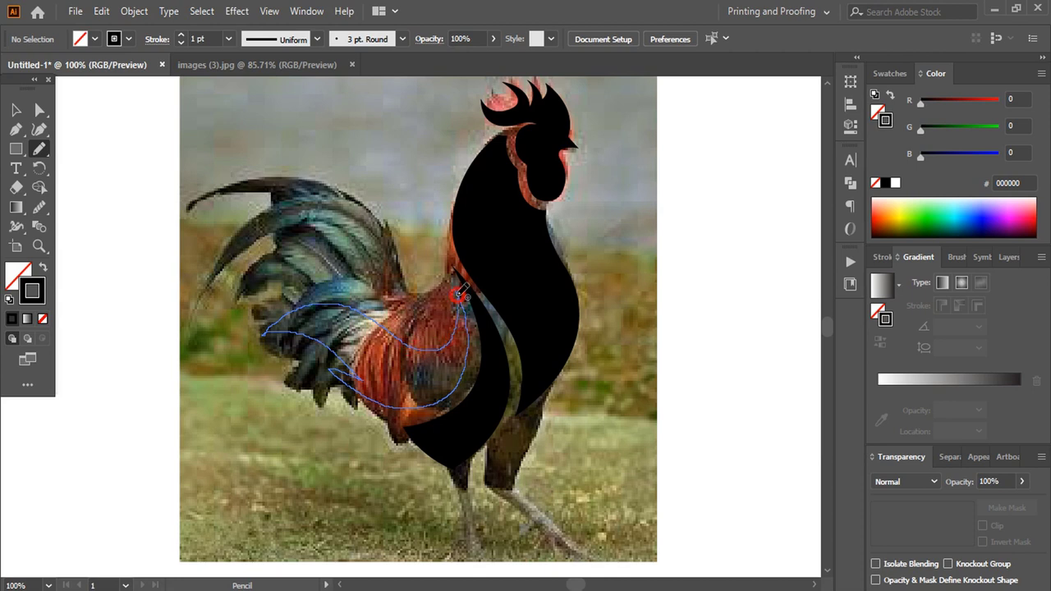
pyautogui.moveTo(460, 292); pyautogui.dragTo(460, 294)
pyautogui.hotkey('shift', 'x')
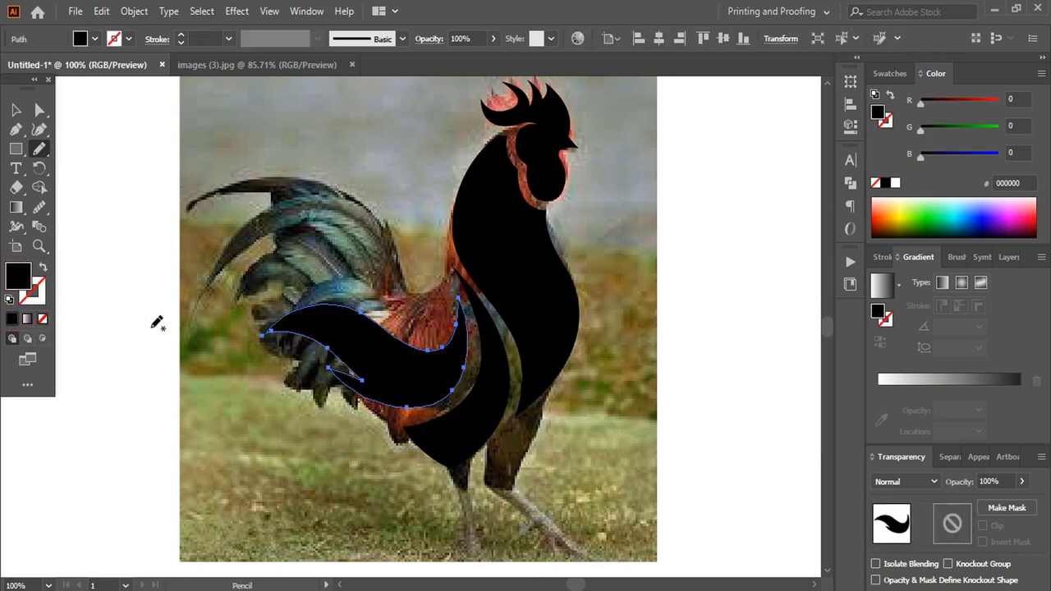
pyautogui.moveTo(425, 330); pyautogui.dragTo(390, 311)
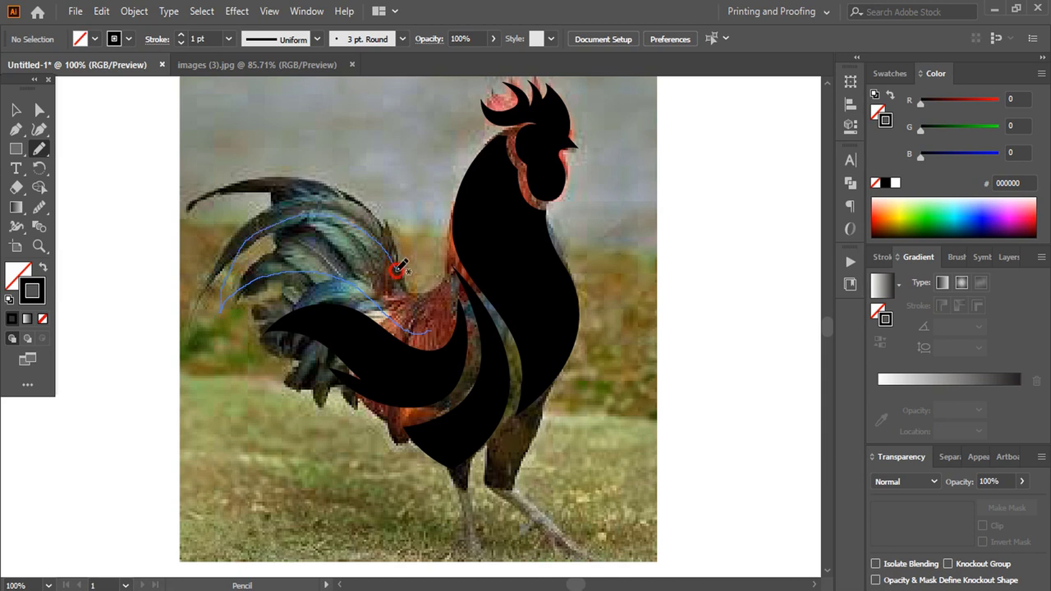
pyautogui.moveTo(433, 329); pyautogui.dragTo(429, 332)
pyautogui.hotkey('shift', 'x')
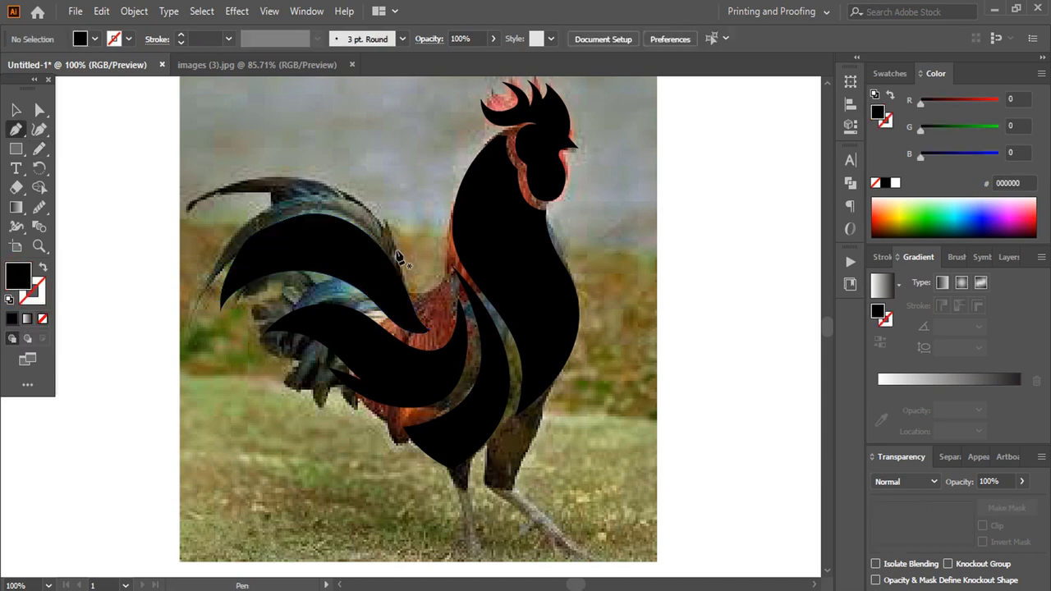
# Draw the long upper tail feather curve with the Pen tool.
pyautogui.press('p')
pyautogui.moveTo(194, 300); pyautogui.dragTo(109, 501)
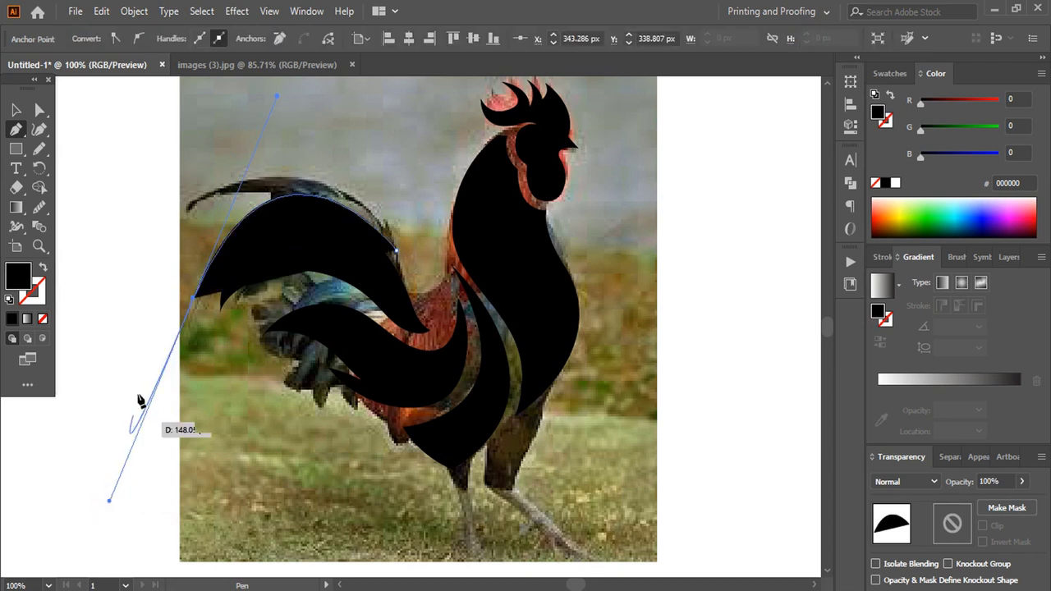
pyautogui.moveTo(369, 209)
pyautogui.mouseDown()
pyautogui.moveTo(523, 306)
pyautogui.moveTo(517, 328)
pyautogui.mouseUp()
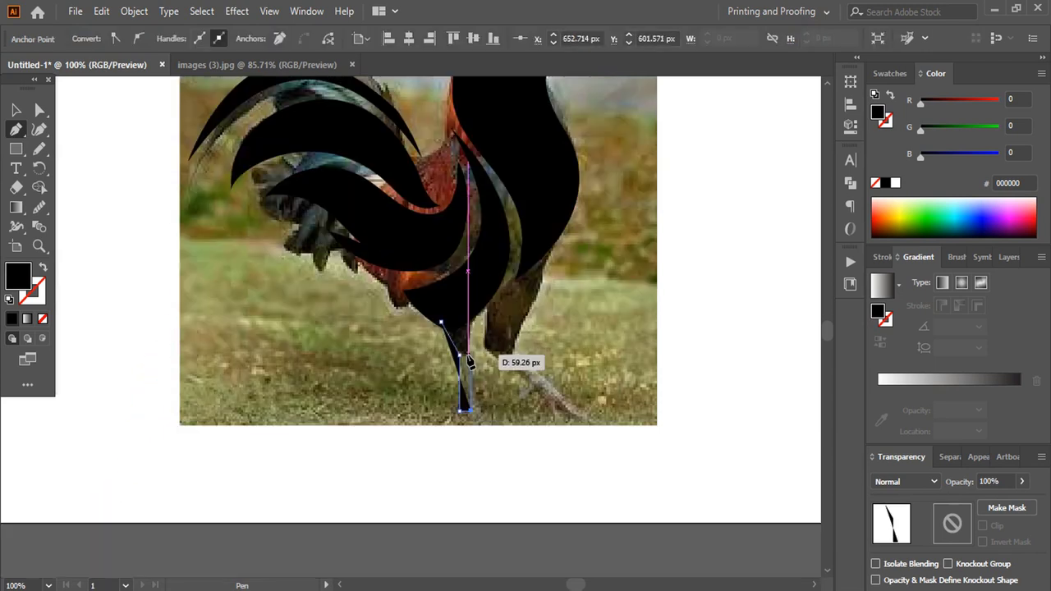
# Trace the left leg and the closed right leg shape with its toes.
pyautogui.moveTo(470, 361)
pyautogui.mouseDown()
pyautogui.moveTo(473, 329)
pyautogui.moveTo(516, 361)
pyautogui.mouseUp()
pyautogui.click(539, 271)
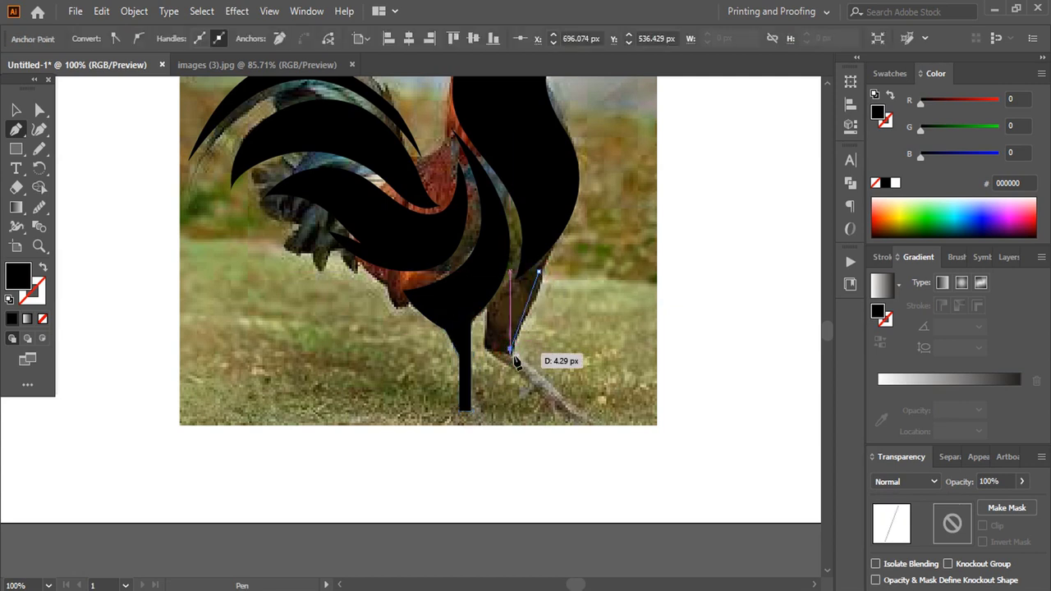
pyautogui.moveTo(568, 405)
pyautogui.mouseDown()
pyautogui.moveTo(598, 421)
pyautogui.moveTo(539, 392)
pyautogui.mouseUp()
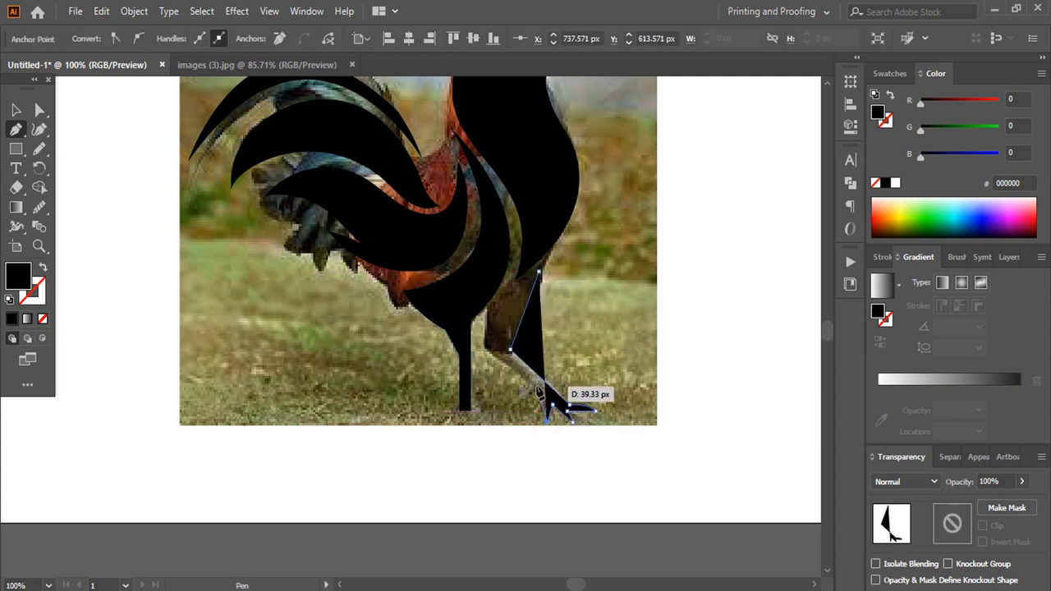
pyautogui.moveTo(489, 311); pyautogui.dragTo(529, 287)
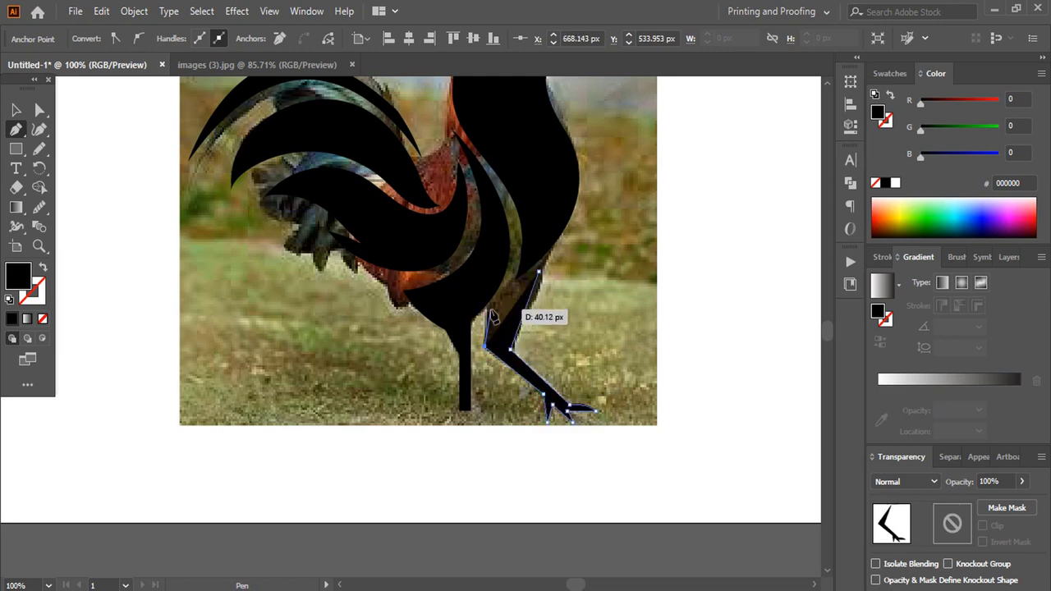
pyautogui.click(539, 272)
# Move the reference photo off the rooster and draw a thin ground bar under the feet.
pyautogui.hotkey('ctrl', '0')
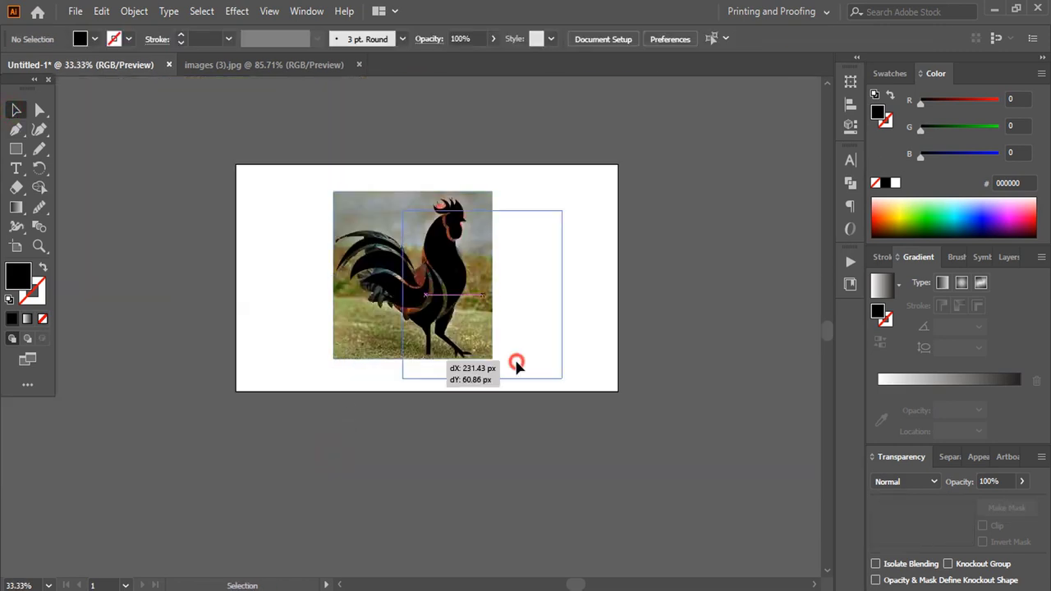
pyautogui.moveTo(446, 357); pyautogui.dragTo(545, 336)
pyautogui.click(535, 272)
pyautogui.hotkey('ctrl', '1')
pyautogui.hotkey('ctrl', '0')
pyautogui.press('m')
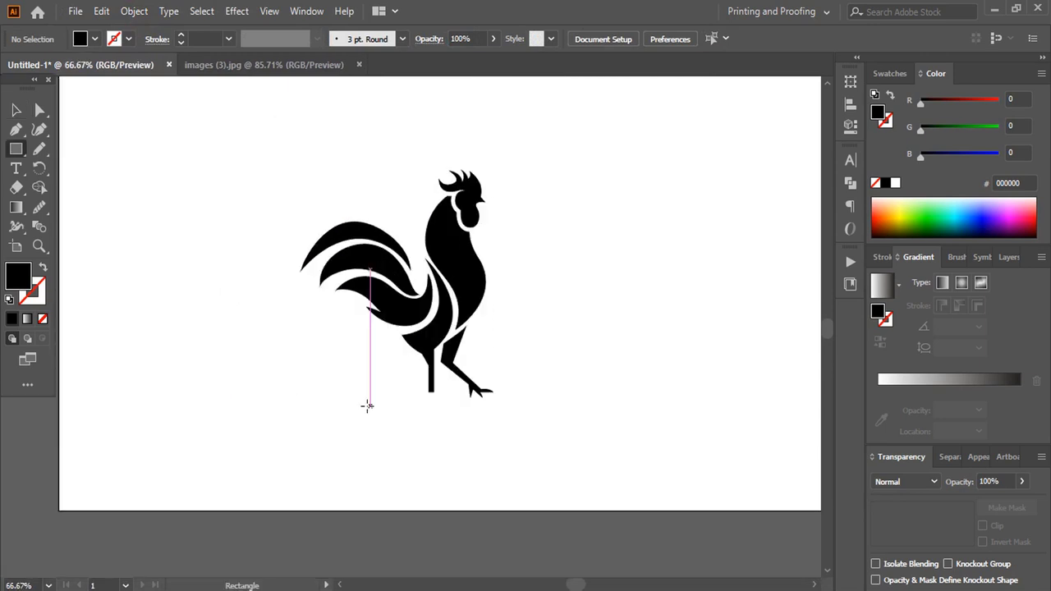
pyautogui.moveTo(370, 400); pyautogui.dragTo(516, 409)
# Adjust the left leg's anchor points with Direct Selection.
pyautogui.press('a')
pyautogui.click(359, 371)
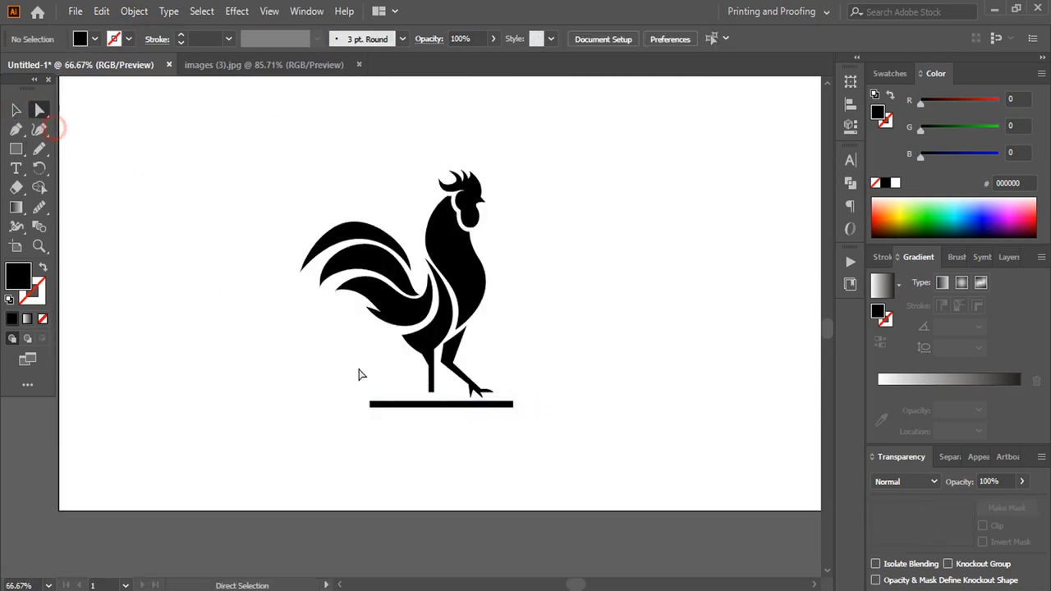
pyautogui.click(431, 393)
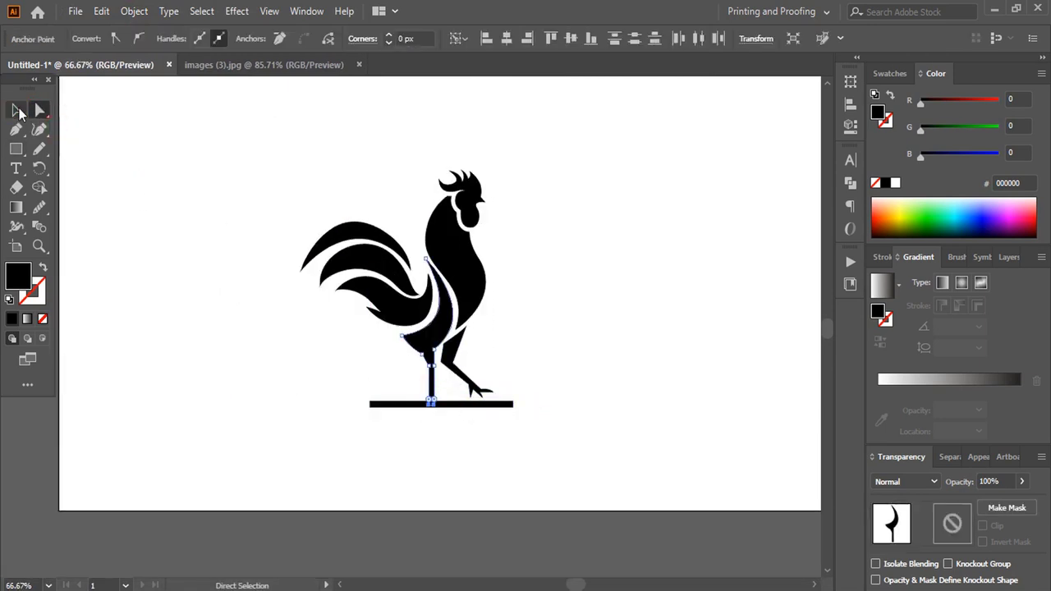
pyautogui.click(19, 113)
pyautogui.click(600, 467)
pyautogui.hotkey('ctrl', '1')
pyautogui.scroll(-1, 667, 406)
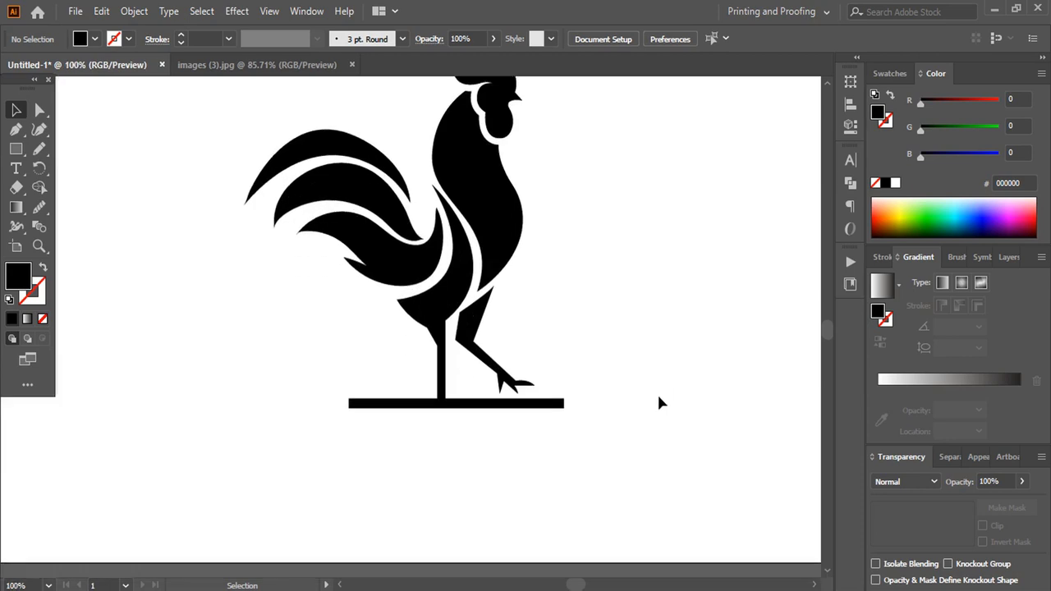
pyautogui.scroll(-1, 661, 403)
# Add two progressively shorter, centred copies of the ground bar below it.
pyautogui.click(509, 386)
pyautogui.press('a')
pyautogui.click(14, 112)
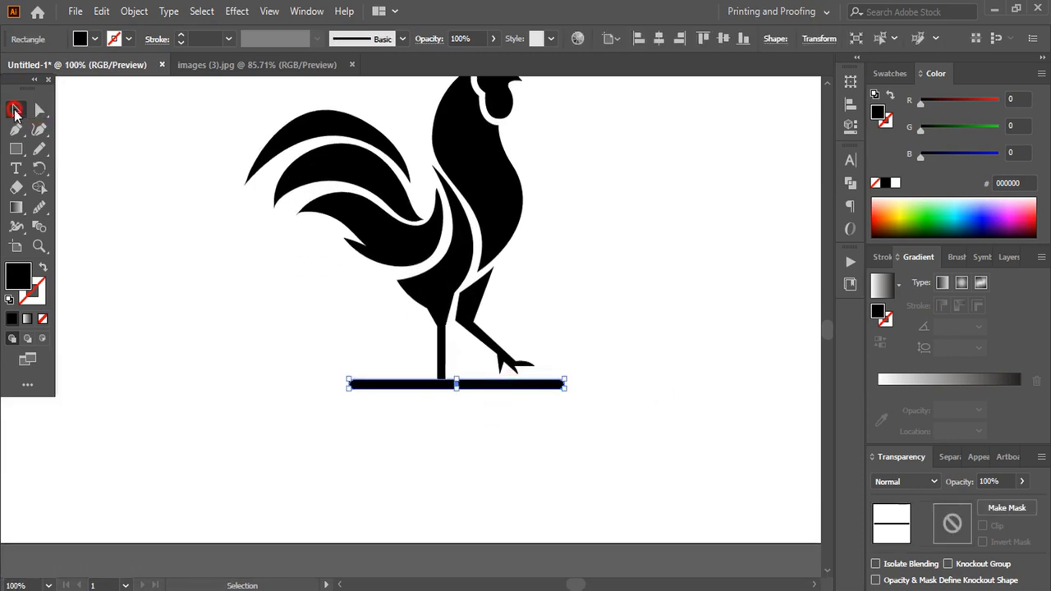
pyautogui.moveTo(460, 385); pyautogui.dragTo(460, 407)
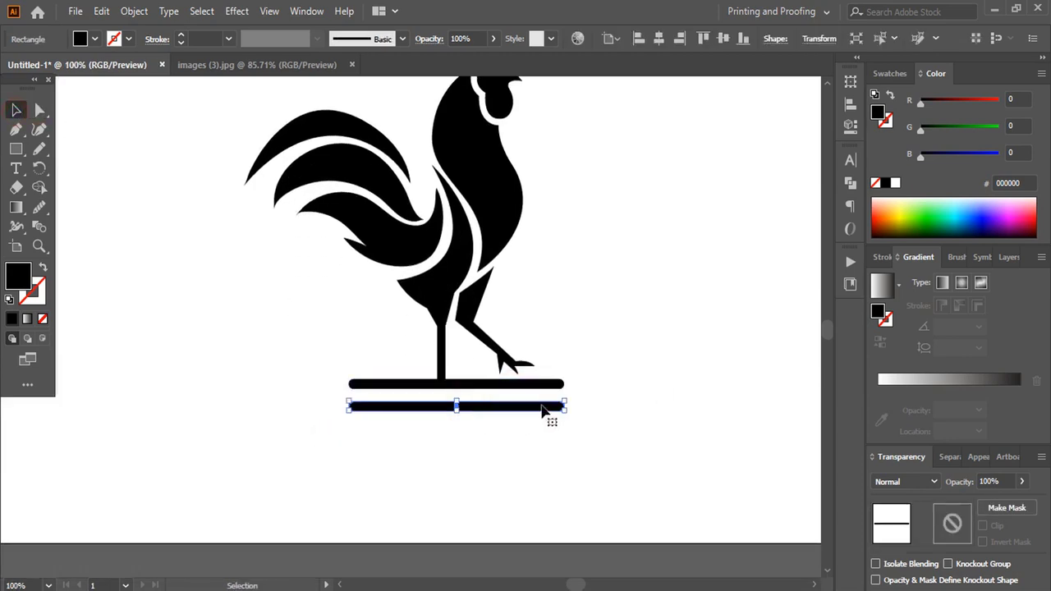
pyautogui.hotkey('ctrl', '+')
pyautogui.hotkey('ctrl', '+')
pyautogui.hotkey('ctrl', '+')
pyautogui.moveTo(88, 323); pyautogui.dragTo(271, 329)
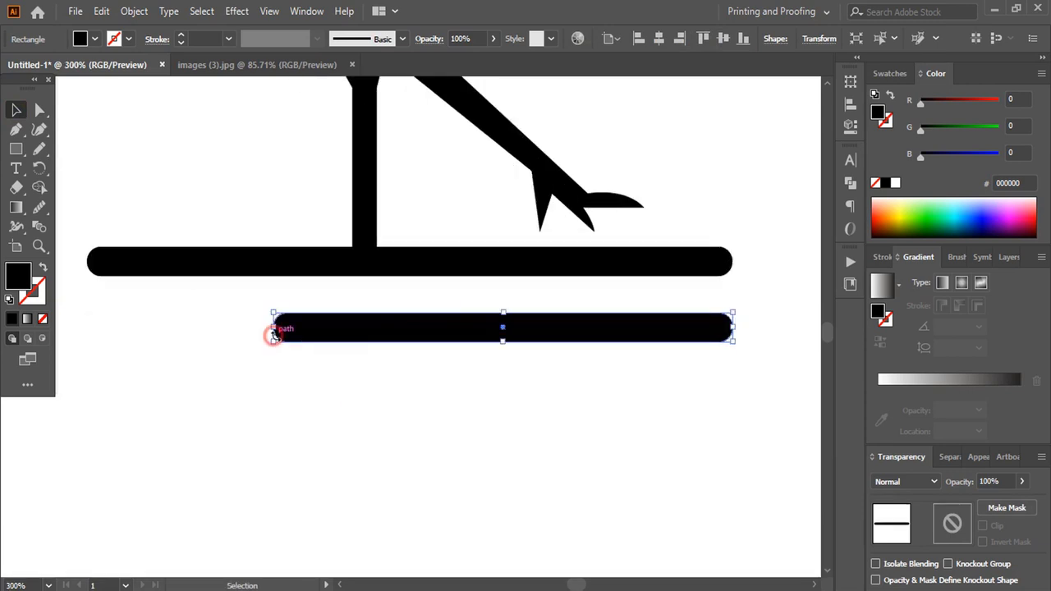
pyautogui.moveTo(449, 329)
pyautogui.mouseDown()
pyautogui.moveTo(341, 324)
pyautogui.moveTo(430, 378)
pyautogui.mouseUp()
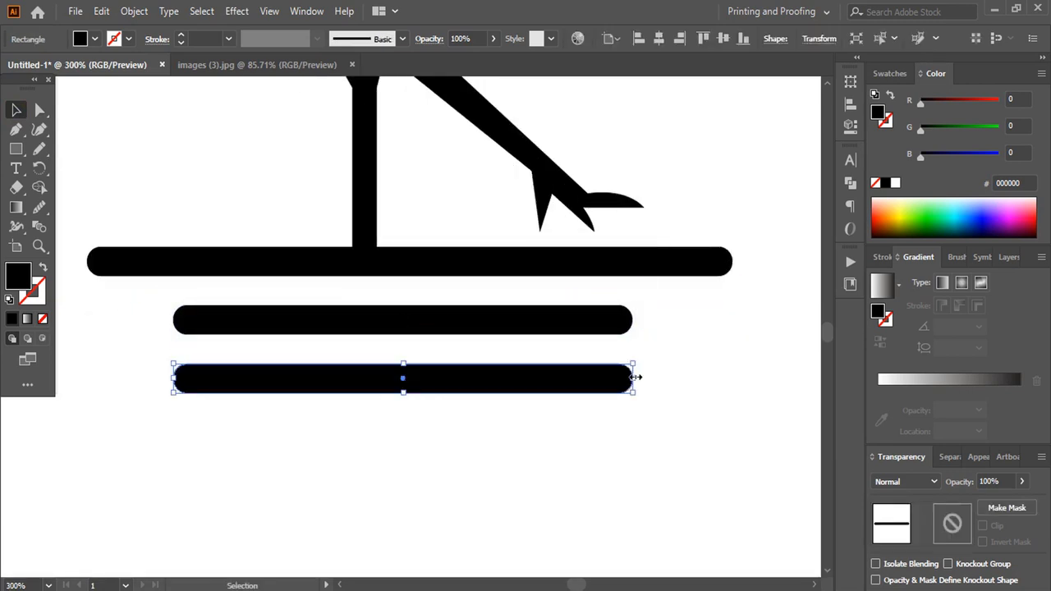
pyautogui.moveTo(633, 378); pyautogui.dragTo(437, 379)
pyautogui.moveTo(179, 378); pyautogui.dragTo(304, 379)
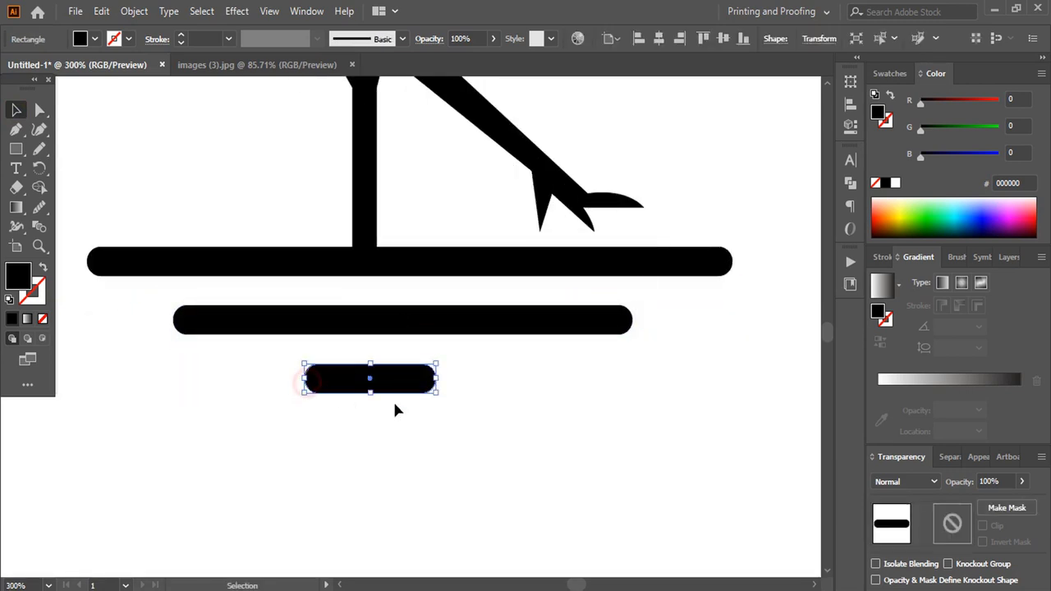
# Copy a small bar up to the left and align its end with the neighbouring bar.
pyautogui.click(512, 439)
pyautogui.hotkey('ctrl', '-')
pyautogui.moveTo(427, 400)
pyautogui.mouseDown()
pyautogui.moveTo(307, 348)
pyautogui.moveTo(552, 345)
pyautogui.moveTo(156, 347)
pyautogui.mouseUp()
pyautogui.click(544, 430)
pyautogui.hotkey('ctrl', '+')
pyautogui.hotkey('ctrl', '+')
pyautogui.hotkey('ctrl', '+')
pyautogui.moveTo(551, 326); pyautogui.dragTo(639, 317)
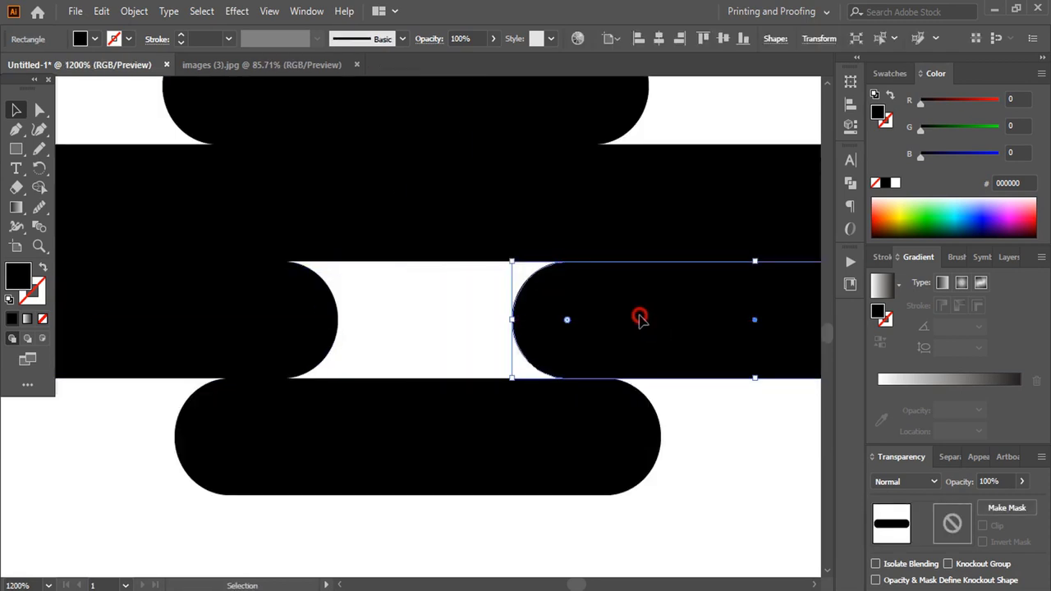
pyautogui.click(701, 449)
pyautogui.hotkey('ctrl', '-')
pyautogui.hotkey('ctrl', '-')
pyautogui.hotkey('ctrl', '-')
# Merge all the bars into one ground shape with Shape Builder and delete leftover pieces.
pyautogui.moveTo(659, 429)
pyautogui.mouseDown()
pyautogui.moveTo(381, 361)
pyautogui.moveTo(176, 254)
pyautogui.mouseUp()
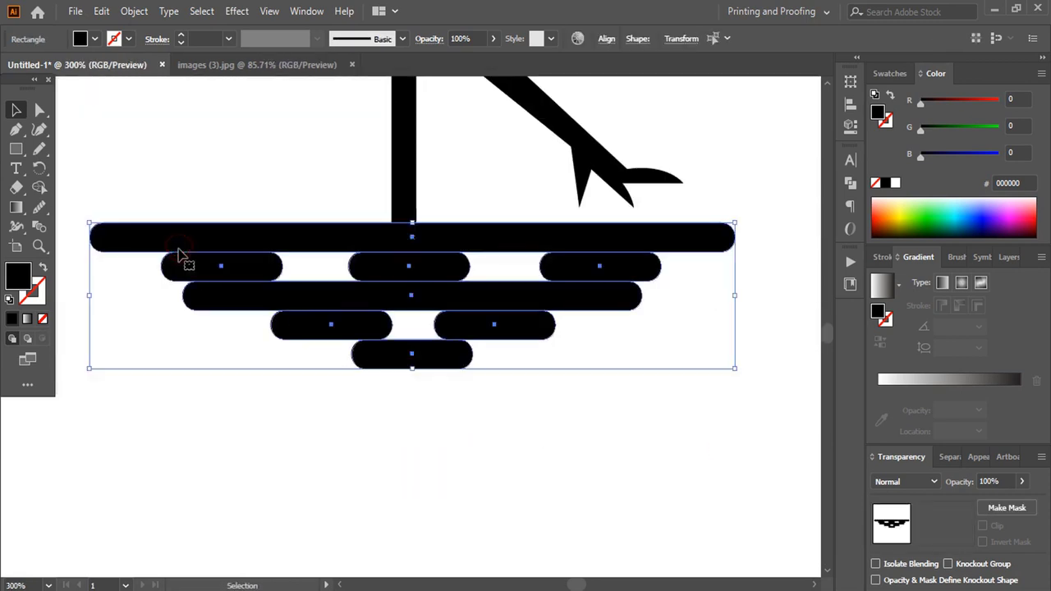
pyautogui.click(39, 187)
pyautogui.moveTo(316, 266); pyautogui.dragTo(506, 269)
pyautogui.click(411, 326)
pyautogui.press('v')
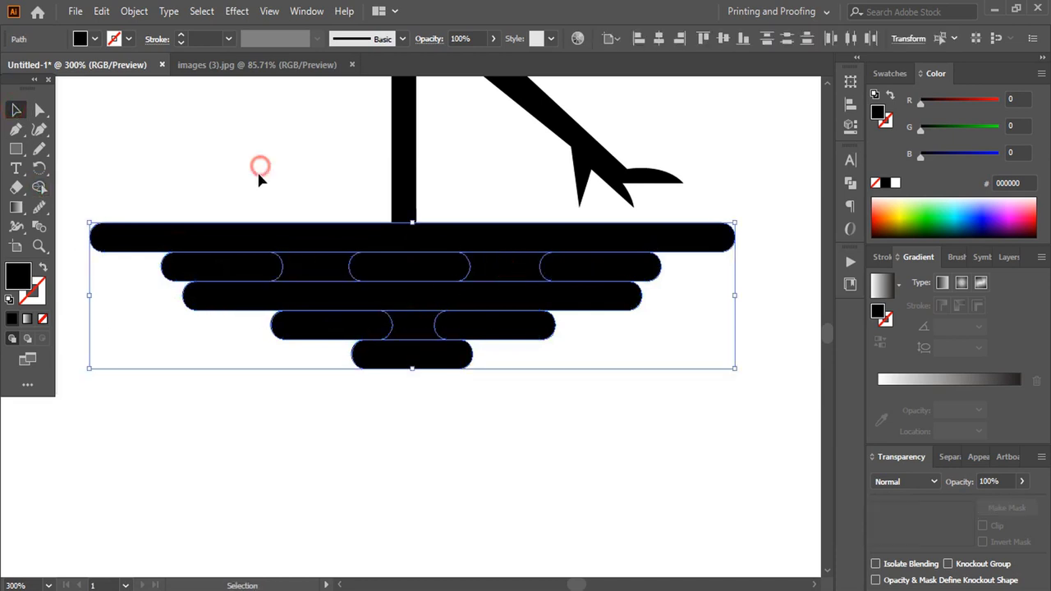
pyautogui.moveTo(221, 267); pyautogui.dragTo(199, 411)
pyautogui.press('Delete')
pyautogui.moveTo(409, 267)
pyautogui.mouseDown()
pyautogui.moveTo(411, 430)
pyautogui.moveTo(318, 466)
pyautogui.moveTo(598, 465)
pyautogui.mouseUp()
# Delete the leftover piece and draw a horizontal perch line across the top bar.
pyautogui.press('Delete')
pyautogui.hotkey('ctrl', '-')
pyautogui.press('p')
pyautogui.click(154, 340)
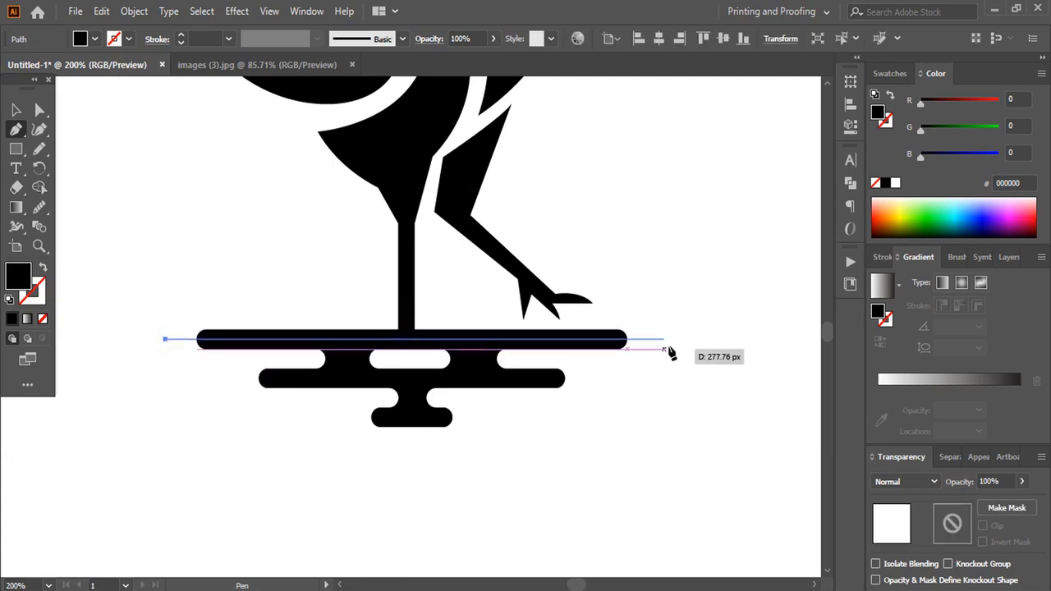
pyautogui.click(665, 339)
pyautogui.press('v')
pyautogui.click(181, 39)
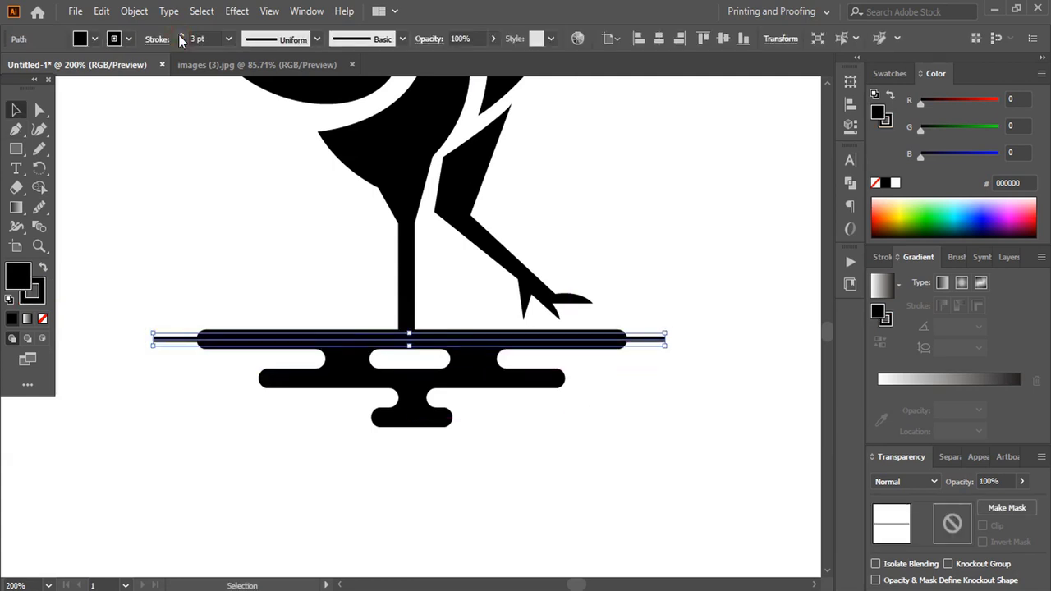
pyautogui.click(188, 256)
# Draw triangular arrowheads at both the right and left ends of the line.
pyautogui.press('p')
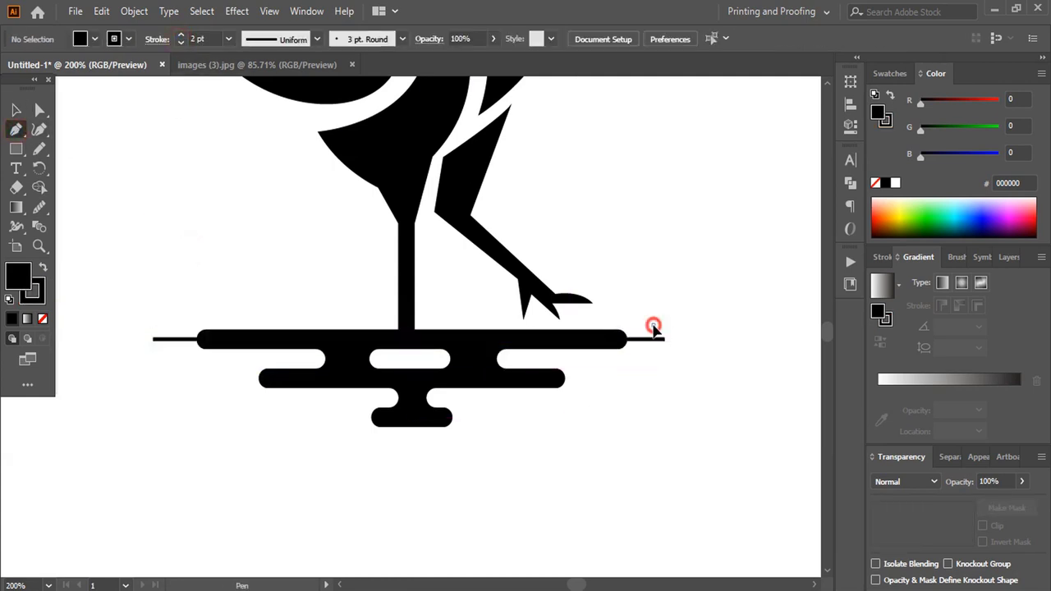
pyautogui.click(655, 326)
pyautogui.click(673, 337)
pyautogui.click(655, 348)
pyautogui.click(655, 326)
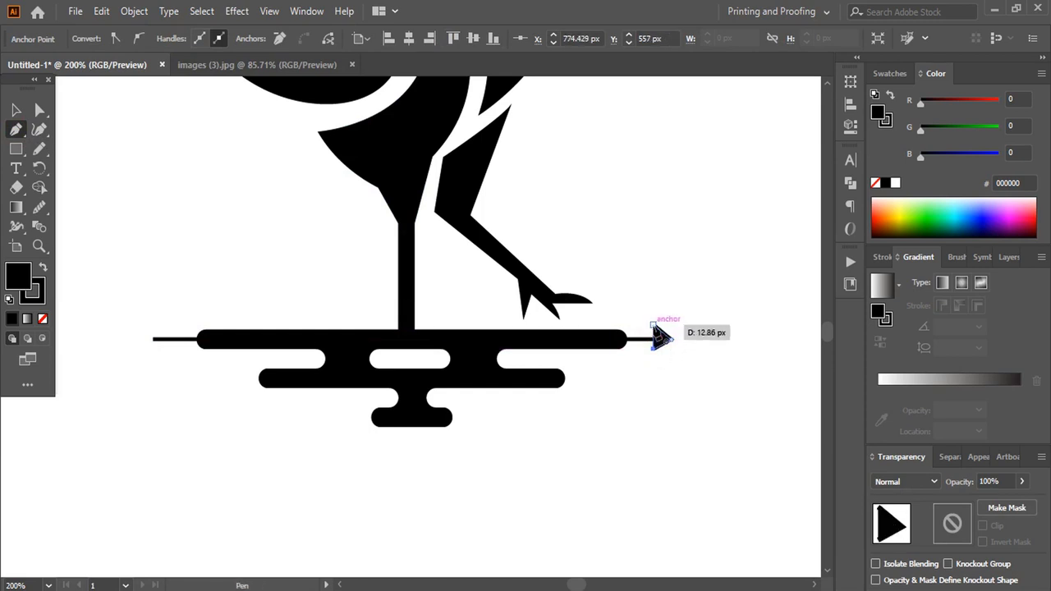
pyautogui.click(152, 327)
pyautogui.click(167, 339)
pyautogui.click(154, 353)
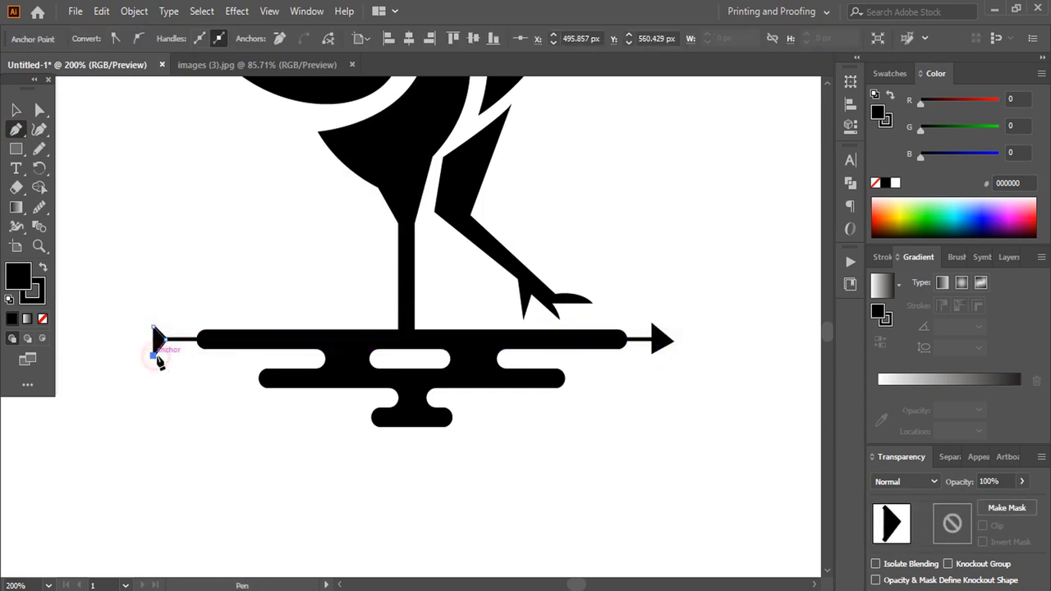
# Make the left arrowhead an unfilled chevron, copy it into tail fletching, and draw a large circle.
pyautogui.click(43, 318)
pyautogui.moveTo(159, 340); pyautogui.dragTo(171, 339)
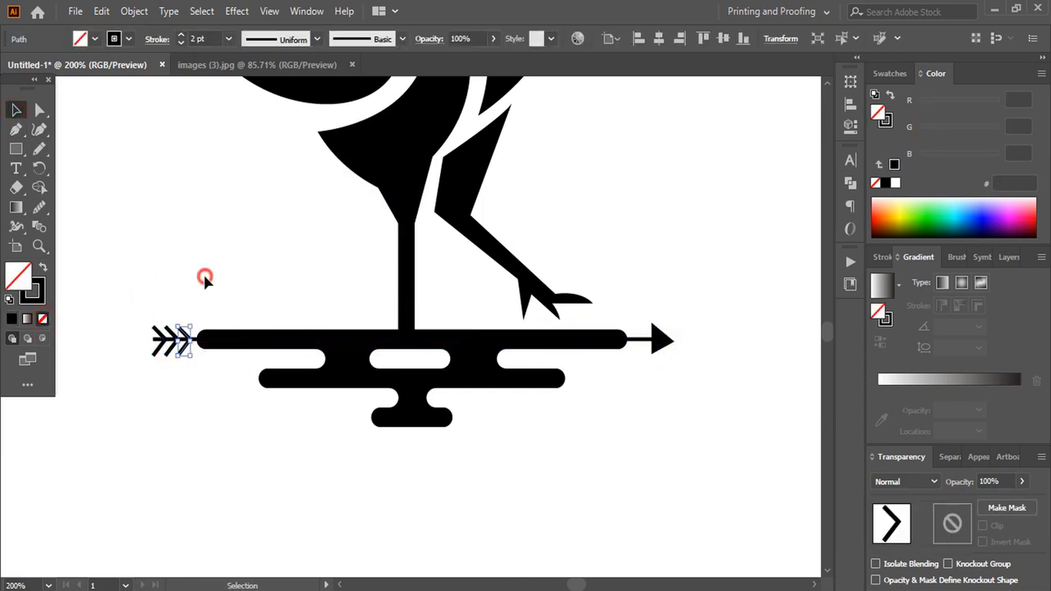
pyautogui.hotkey('ctrl', '0')
pyautogui.moveTo(16, 149); pyautogui.dragTo(60, 169)
pyautogui.moveTo(414, 314); pyautogui.dragTo(535, 441)
# Set the circle's fill to None and centre the rooster horizontally on it.
pyautogui.hotkey('shift', 'x')
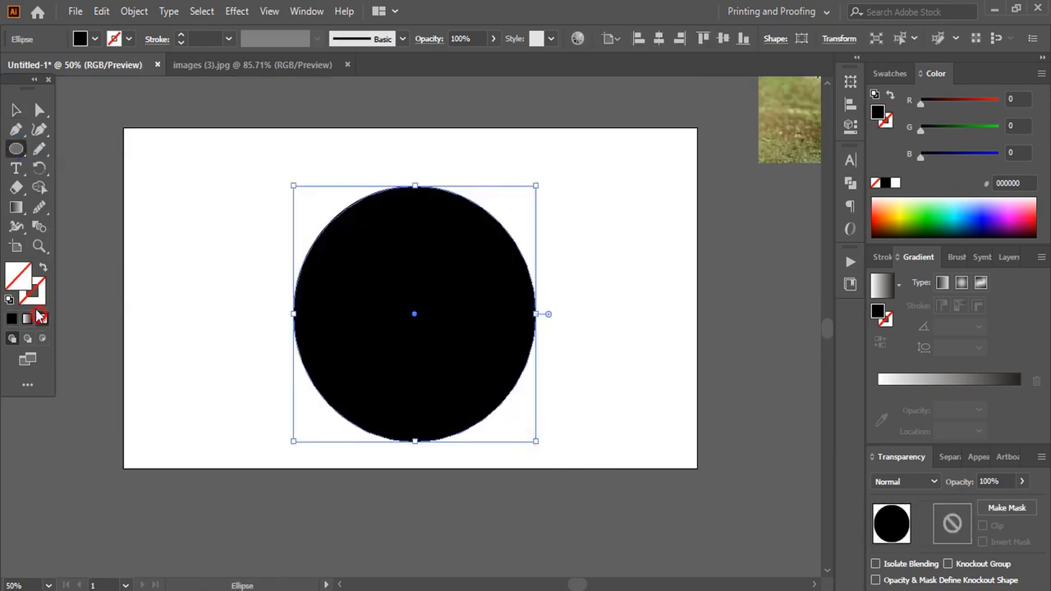
pyautogui.click(41, 318)
pyautogui.click(16, 109)
pyautogui.click(266, 173)
pyautogui.moveTo(265, 173); pyautogui.dragTo(550, 456)
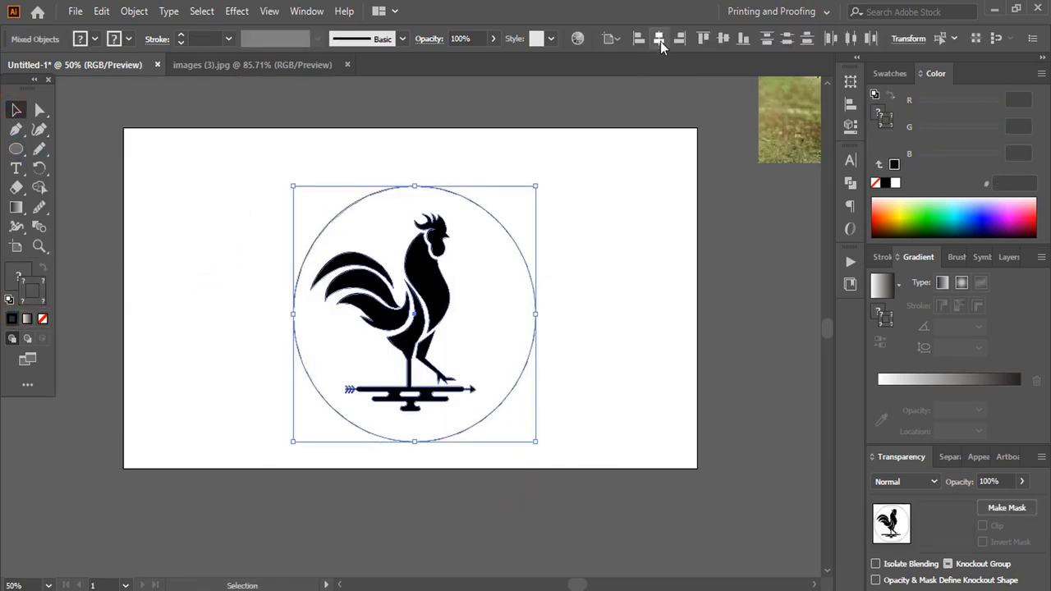
pyautogui.click(660, 39)
# Cut the circle at its left and right points and delete the bottom half.
pyautogui.hotkey('ctrl', '=')
pyautogui.press('c')
pyautogui.click(227, 346)
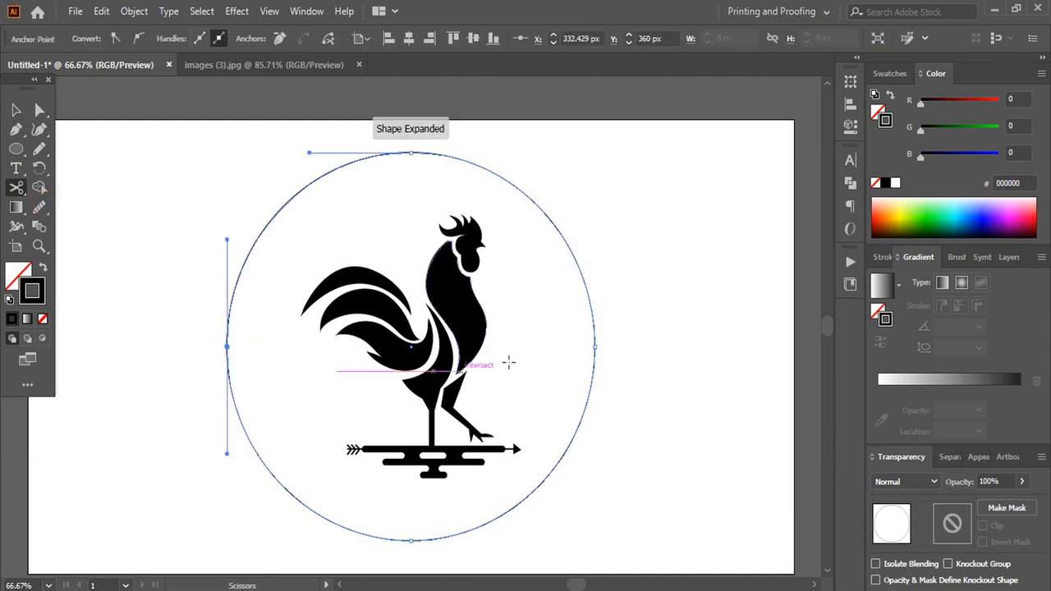
pyautogui.click(595, 345)
pyautogui.click(16, 109)
pyautogui.press('Delete')
pyautogui.press('Delete')
# Set type along the arc at 57 pt, slid to the top and centre-aligned.
pyautogui.click(16, 167)
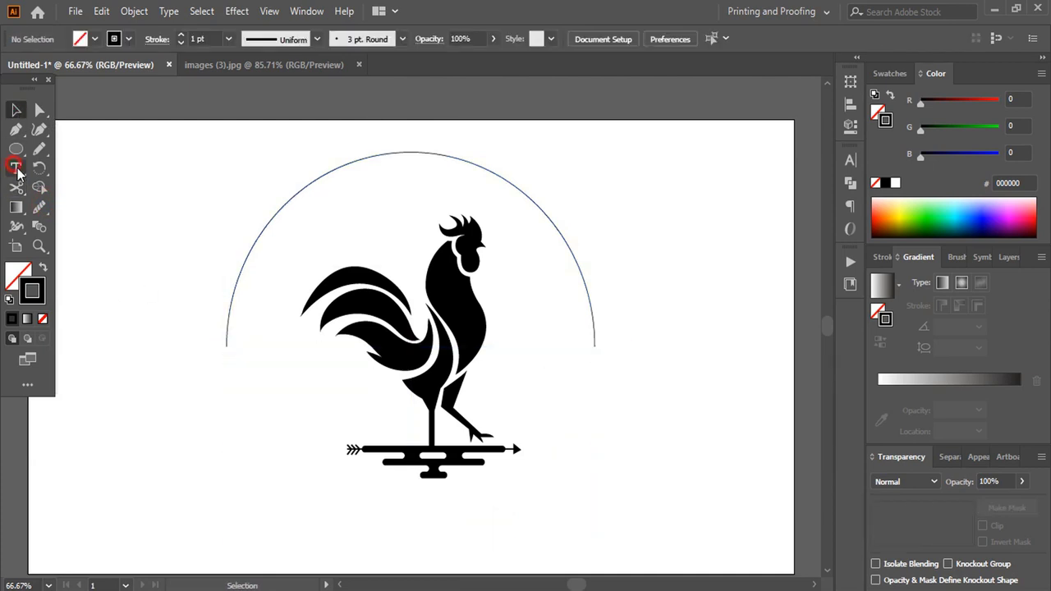
pyautogui.click(265, 233)
pyautogui.write('ah')
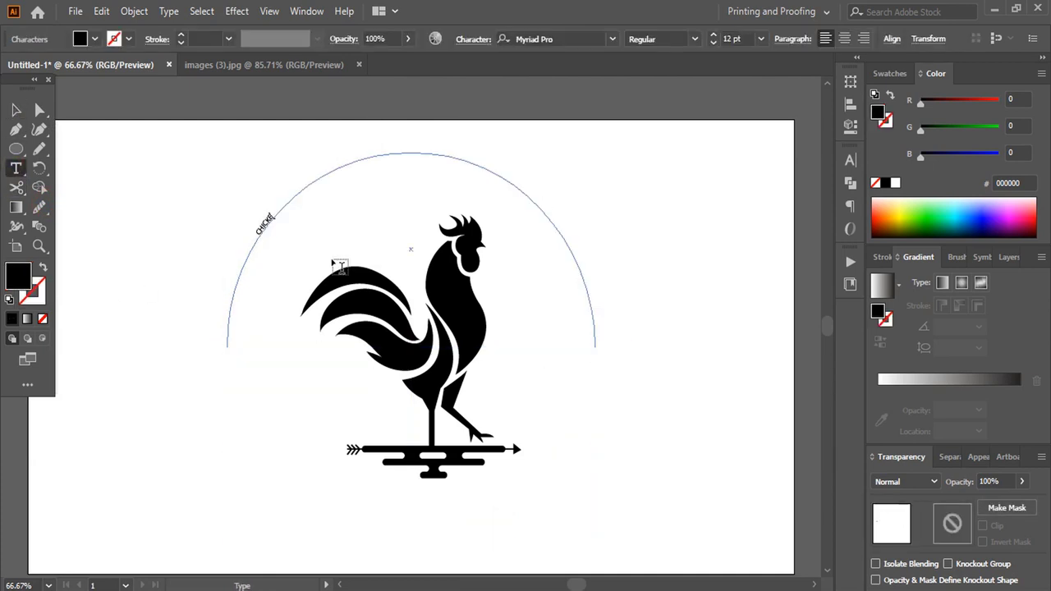
pyautogui.press('Escape')
pyautogui.hotkey('ctrl', 'shift', '.')
pyautogui.hotkey('ctrl', 'shift', '.')
pyautogui.hotkey('ctrl', 'shift', '.')
pyautogui.hotkey('ctrl', 'shift', '.')
pyautogui.hotkey('ctrl', 'shift', '.')
pyautogui.hotkey('ctrl', 'shift', '.')
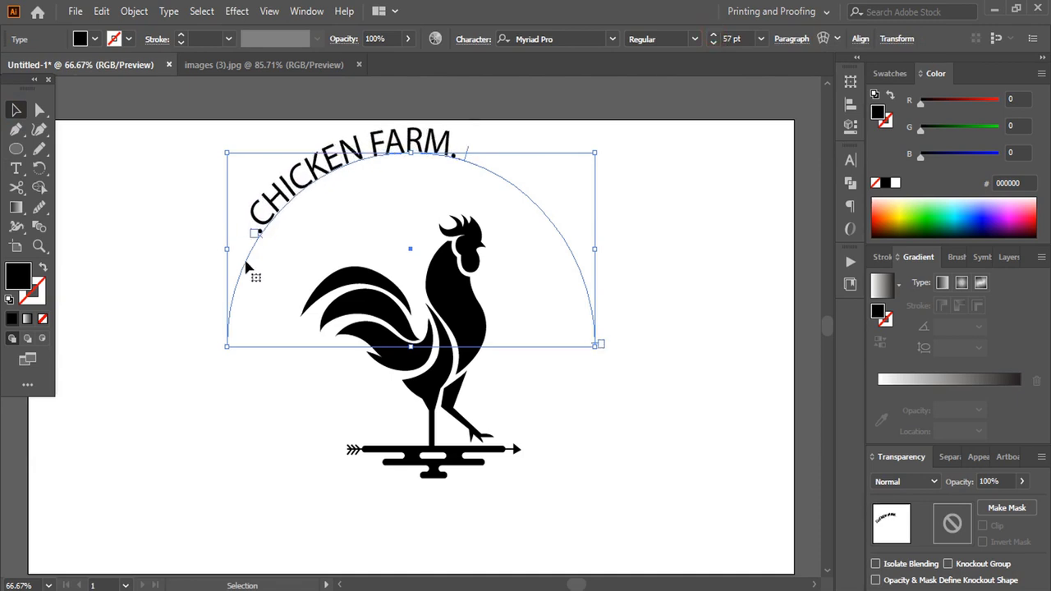
pyautogui.moveTo(263, 244); pyautogui.dragTo(229, 393)
pyautogui.click(792, 39)
pyautogui.click(668, 71)
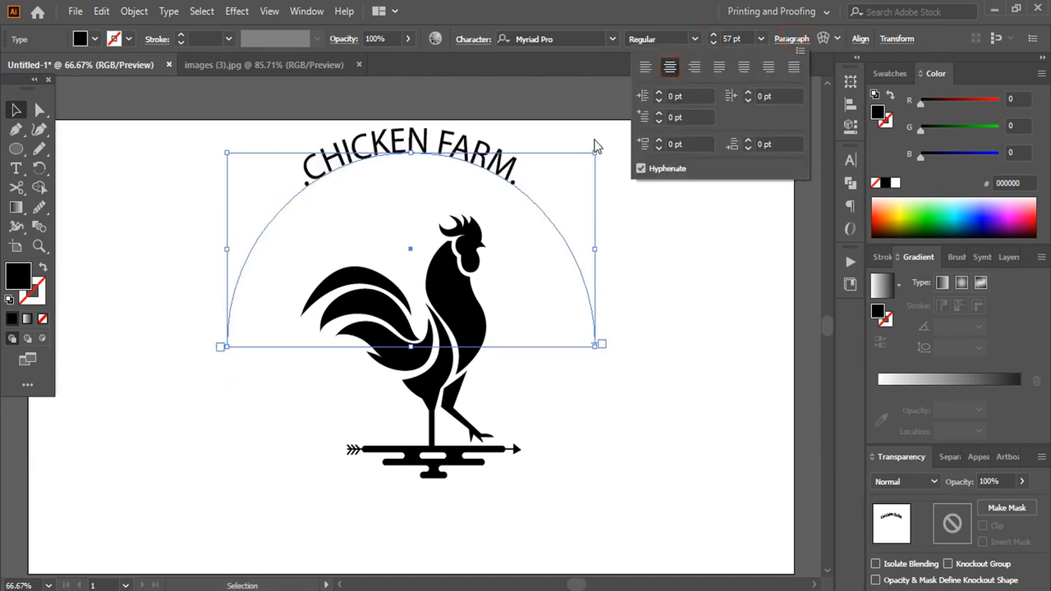
# In Type on a Path Options, set Align to Path to Center.
pyautogui.click(168, 11)
pyautogui.click(435, 263)
pyautogui.click(699, 225)
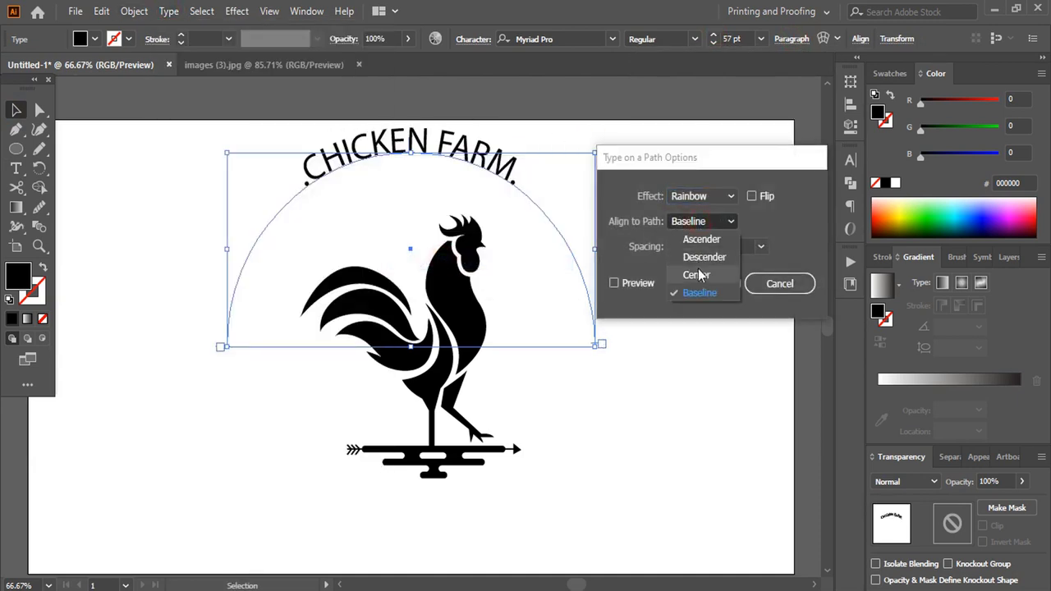
pyautogui.click(697, 272)
pyautogui.click(698, 282)
# Set the arc text in Baloo at 105 pt with wider tracking, and add a dot at its left end.
pyautogui.click(713, 39)
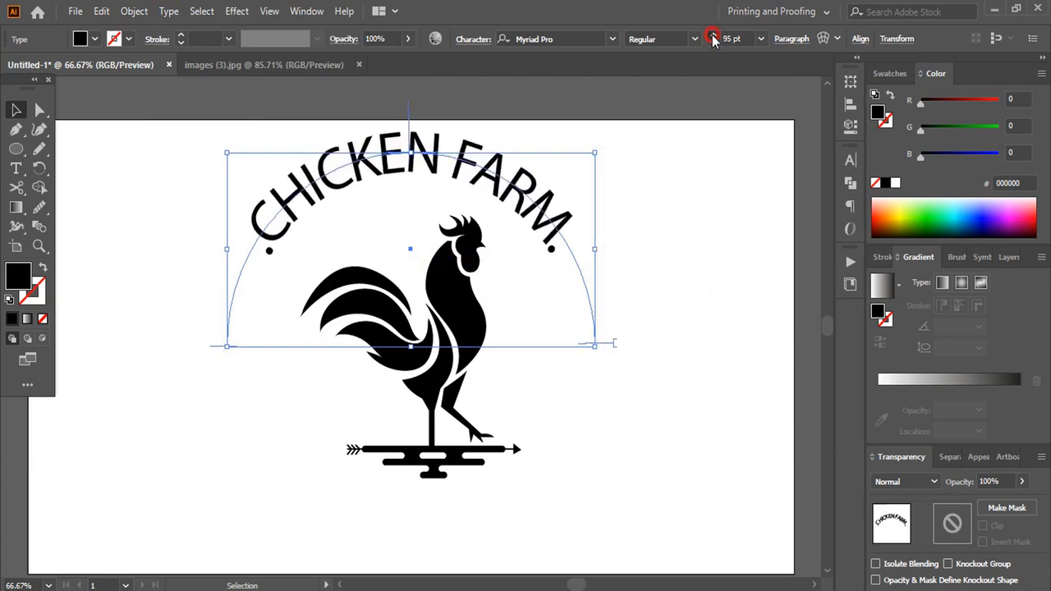
pyautogui.click(615, 38)
pyautogui.scroll(-10, 669, 205)
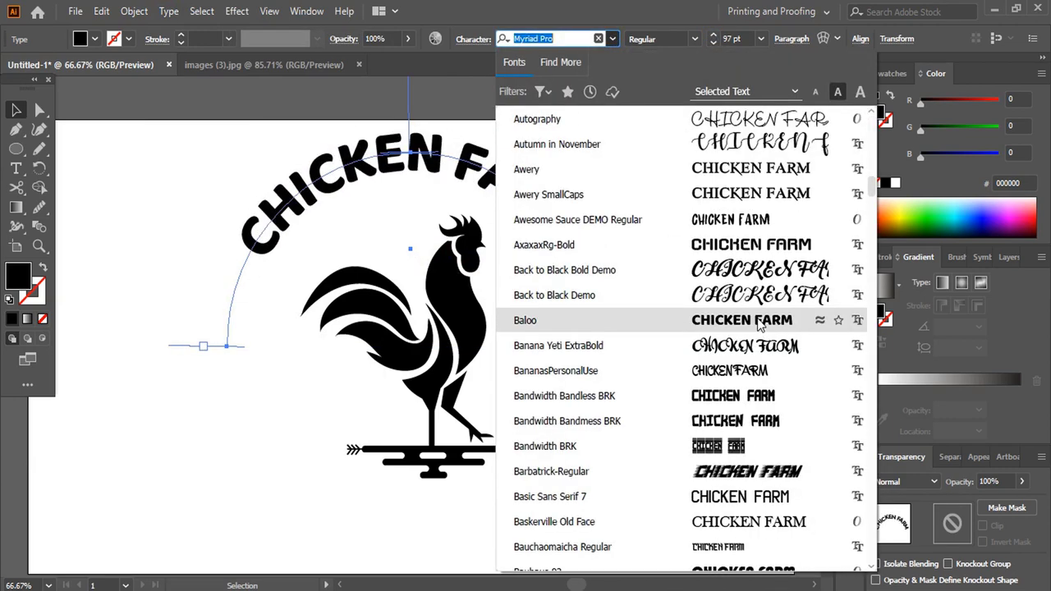
pyautogui.click(757, 322)
pyautogui.click(850, 159)
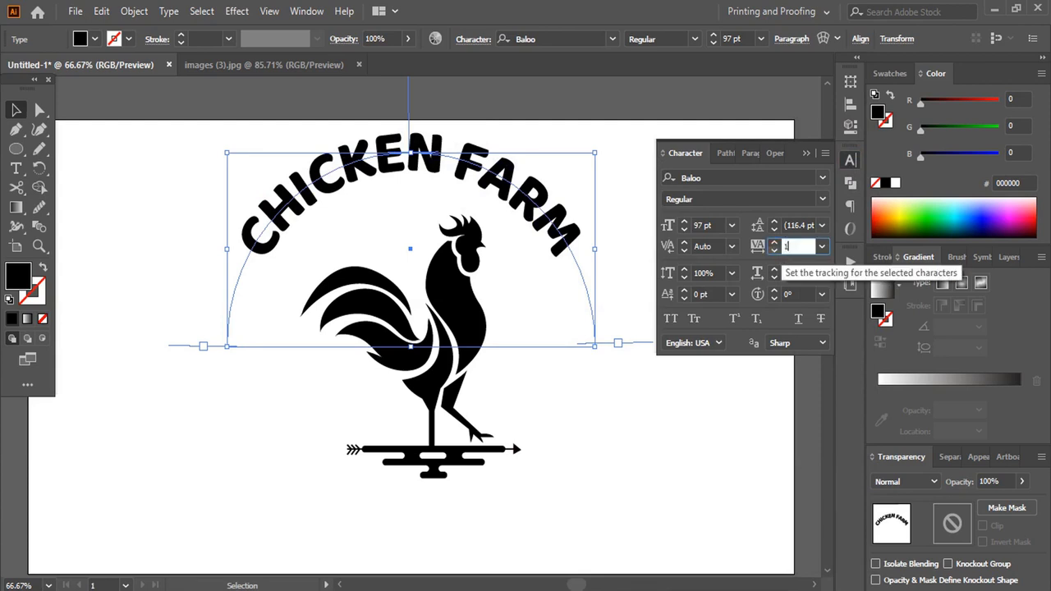
pyautogui.click(774, 244)
pyautogui.click(774, 244)
pyautogui.click(776, 248)
pyautogui.click(713, 39)
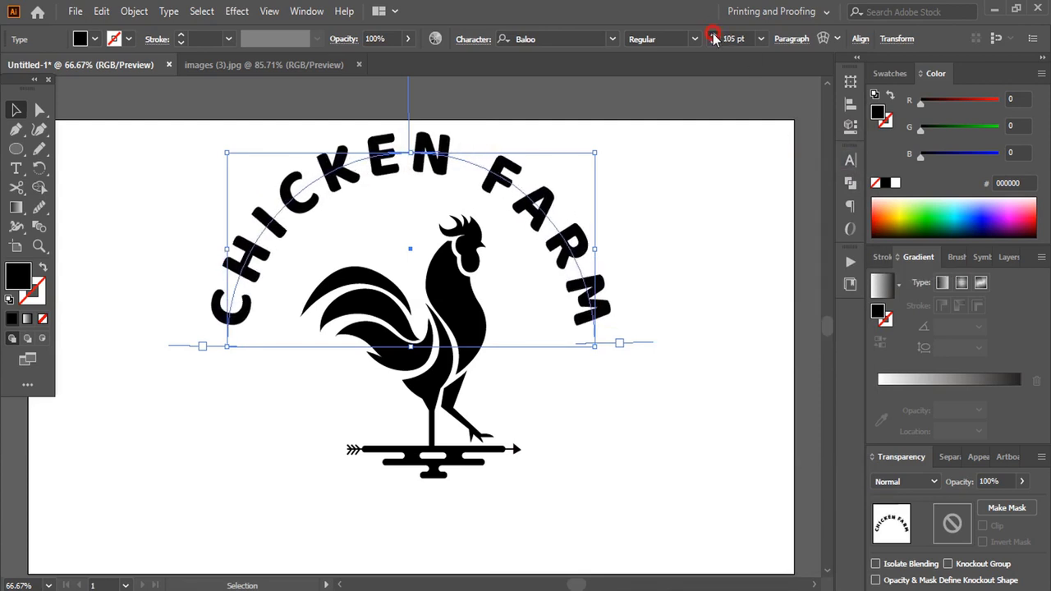
pyautogui.moveTo(216, 353); pyautogui.dragTo(605, 354)
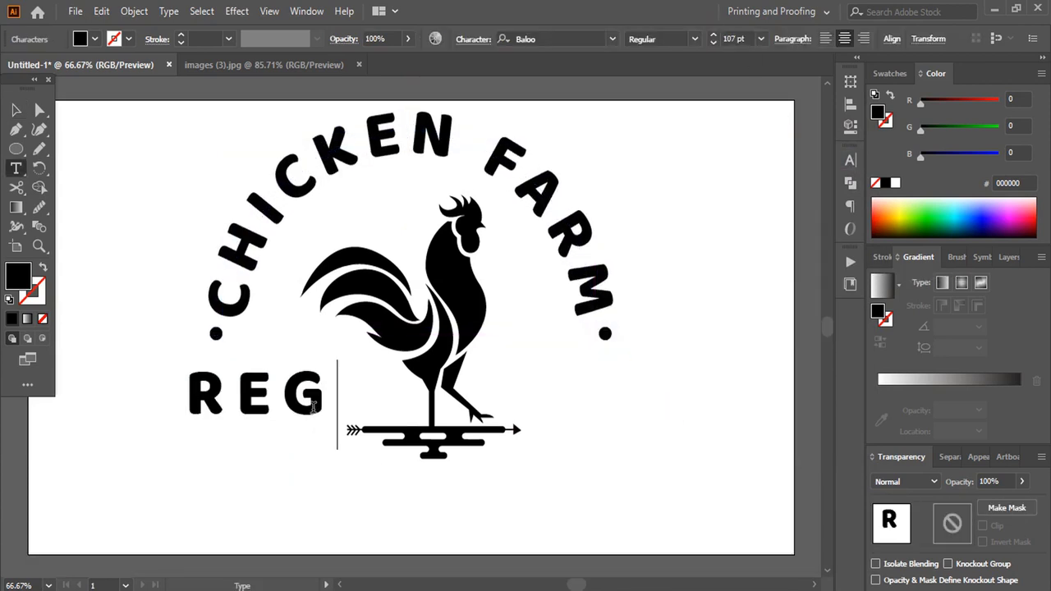
# Copy the dot to the arc's right end and change the copied REG text to 'TDMK PREMIUM QUALITY'.
pyautogui.moveTo(311, 399)
pyautogui.mouseDown()
pyautogui.moveTo(571, 412)
pyautogui.moveTo(553, 412)
pyautogui.mouseUp()
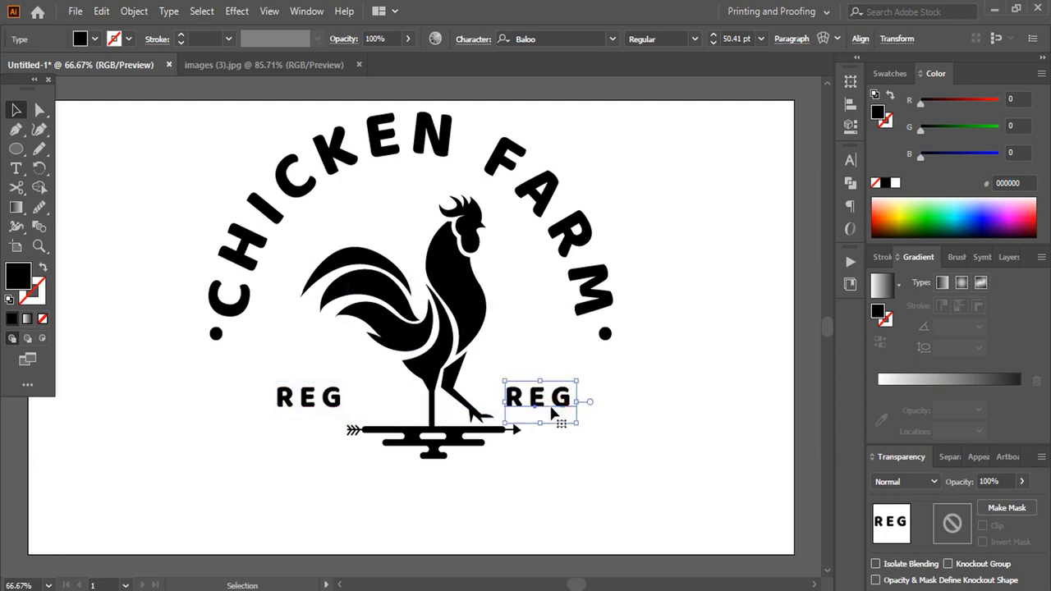
pyautogui.doubleClick(535, 396)
pyautogui.hotkey('ctrl', 'a')
pyautogui.write('TDMK PREM')
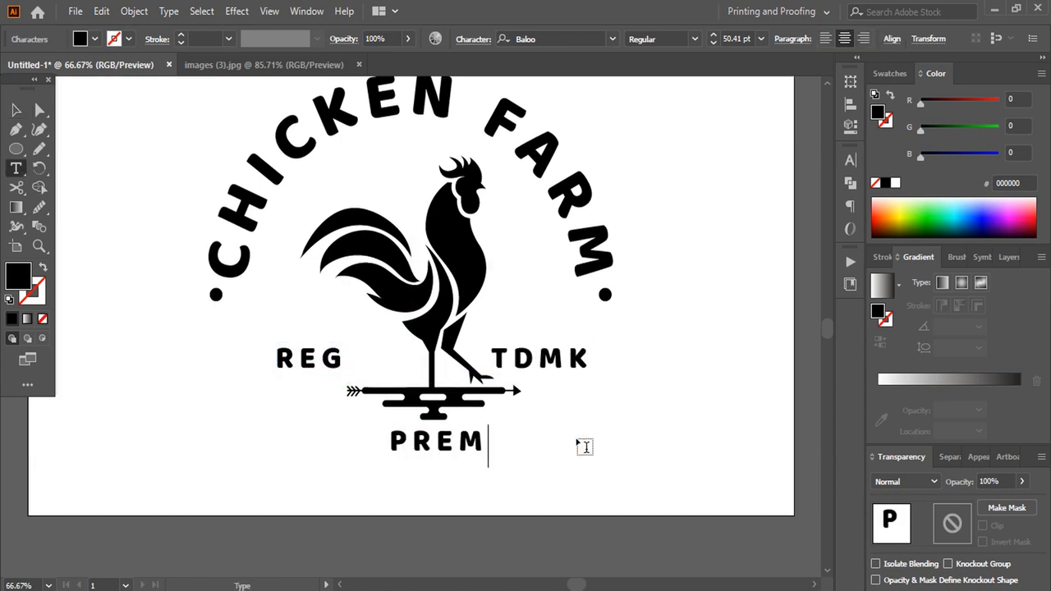
pyautogui.write('IUM QUALITY')
pyautogui.press('Return')
pyautogui.press('Escape')
# Add dot copies next to REG and after QUALITY.
pyautogui.moveTo(216, 294)
pyautogui.mouseDown()
pyautogui.moveTo(251, 342)
pyautogui.moveTo(354, 360)
pyautogui.moveTo(602, 367)
pyautogui.moveTo(249, 442)
pyautogui.moveTo(608, 441)
pyautogui.mouseUp()
pyautogui.click(220, 463)
pyautogui.click(353, 360)
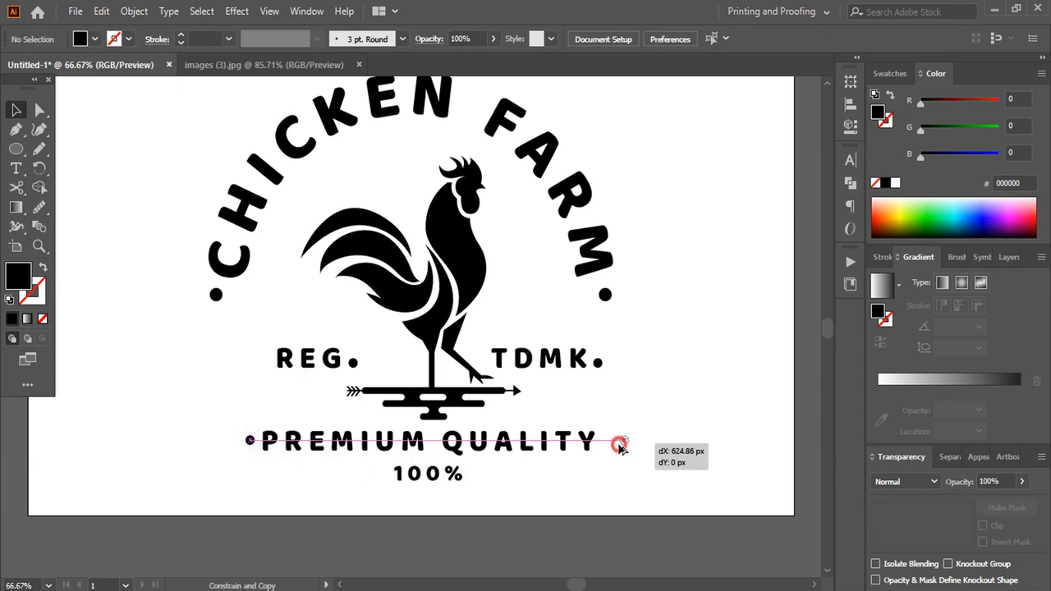
pyautogui.click(695, 413)
# Recolour the entire logo with the brown swatch.
pyautogui.hotkey('ctrl', '-')
pyautogui.moveTo(175, 128); pyautogui.dragTo(633, 465)
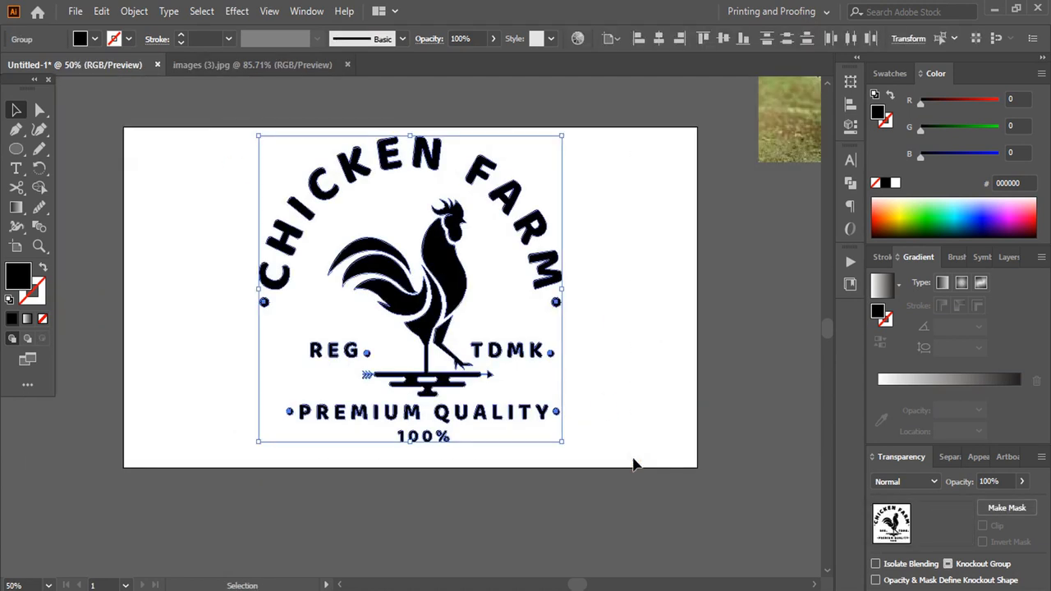
pyautogui.click(889, 73)
pyautogui.click(951, 147)
pyautogui.click(623, 305)
# Export the logo with Save for Web as a transparent PNG-24 named '1'.
pyautogui.scroll(1, 592, 332)
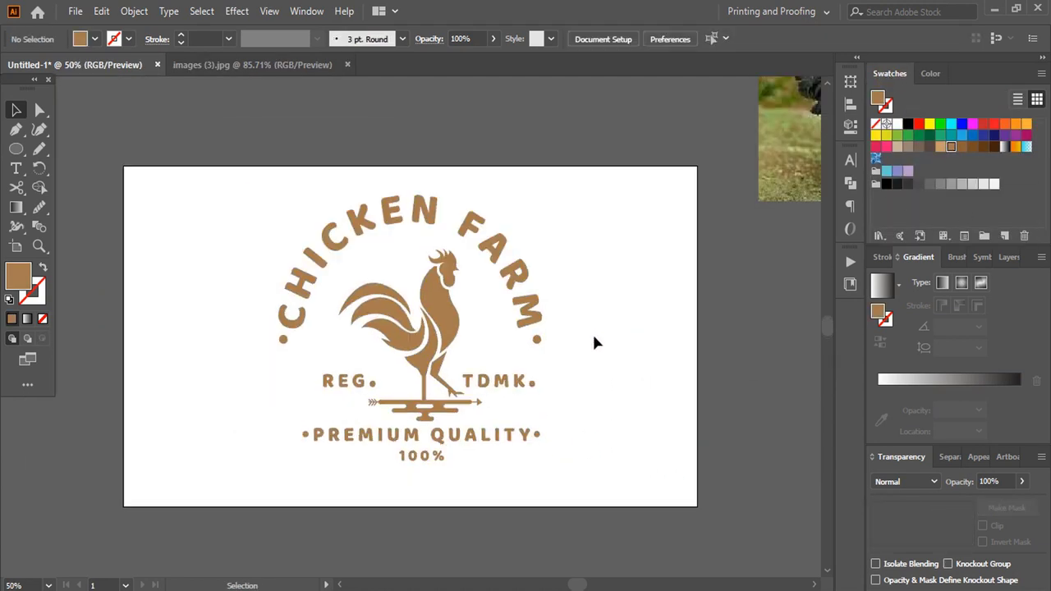
pyautogui.click(74, 10)
pyautogui.click(354, 333)
pyautogui.click(837, 89)
pyautogui.click(837, 158)
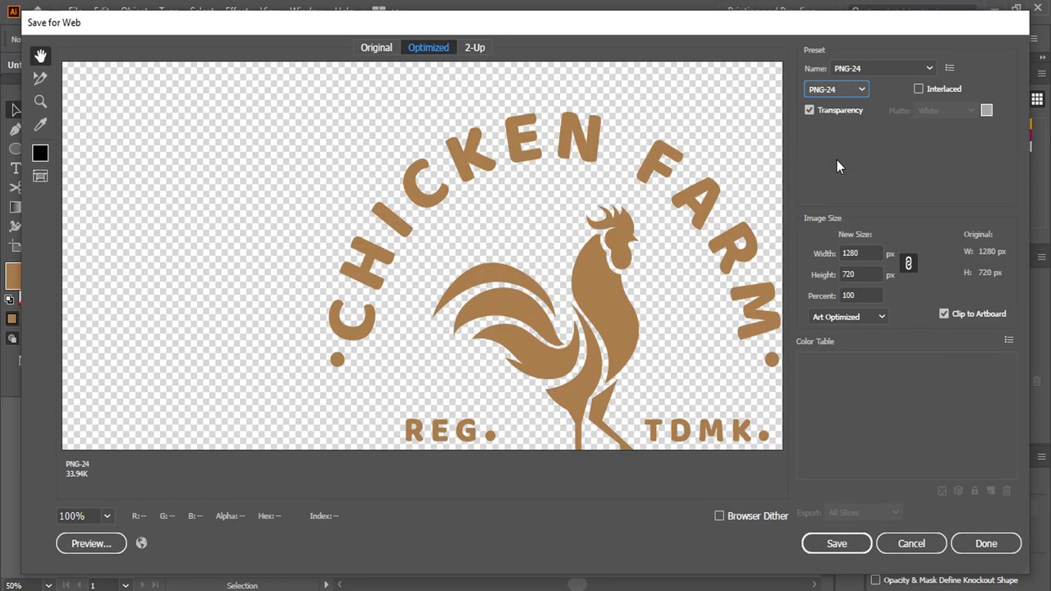
pyautogui.click(827, 549)
pyautogui.write('1')
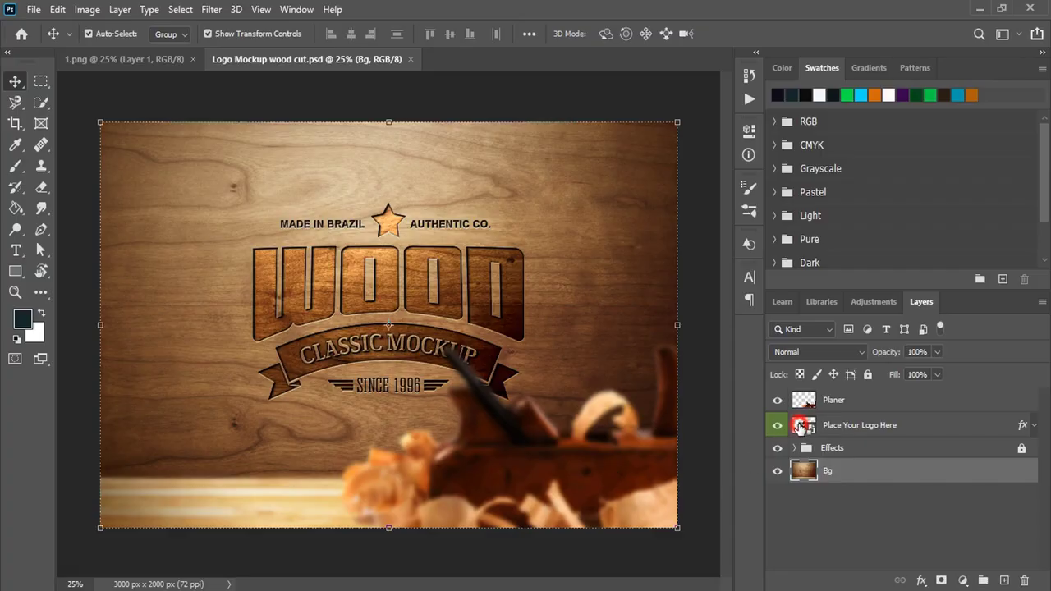
# Put 1.png into the logo placeholder, hide SAMPLE, save, then hide the Planer layer.
pyautogui.doubleClick(801, 427)
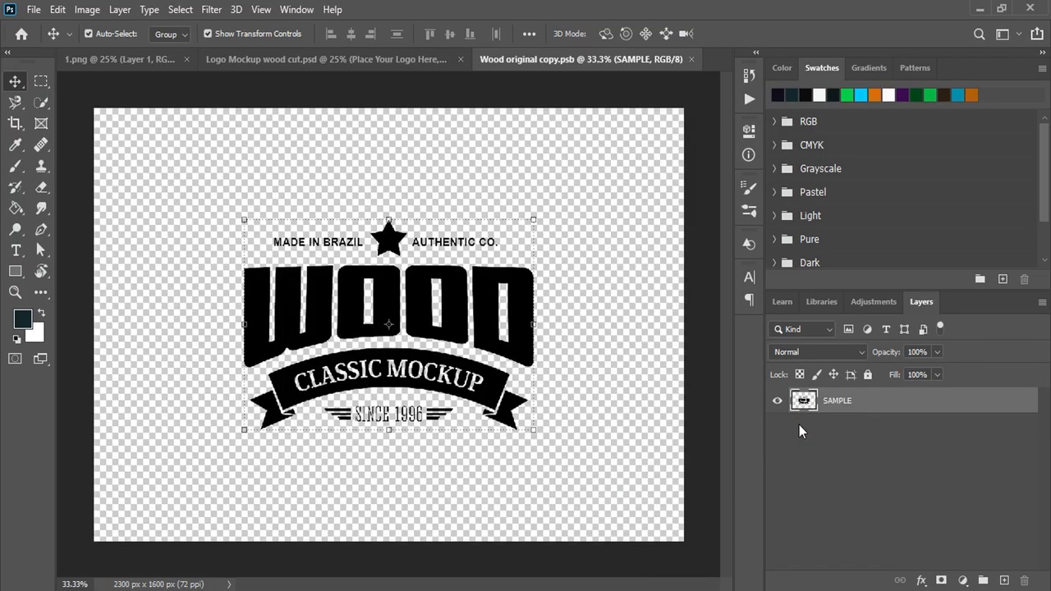
pyautogui.click(125, 59)
pyautogui.moveTo(519, 152); pyautogui.dragTo(434, 337)
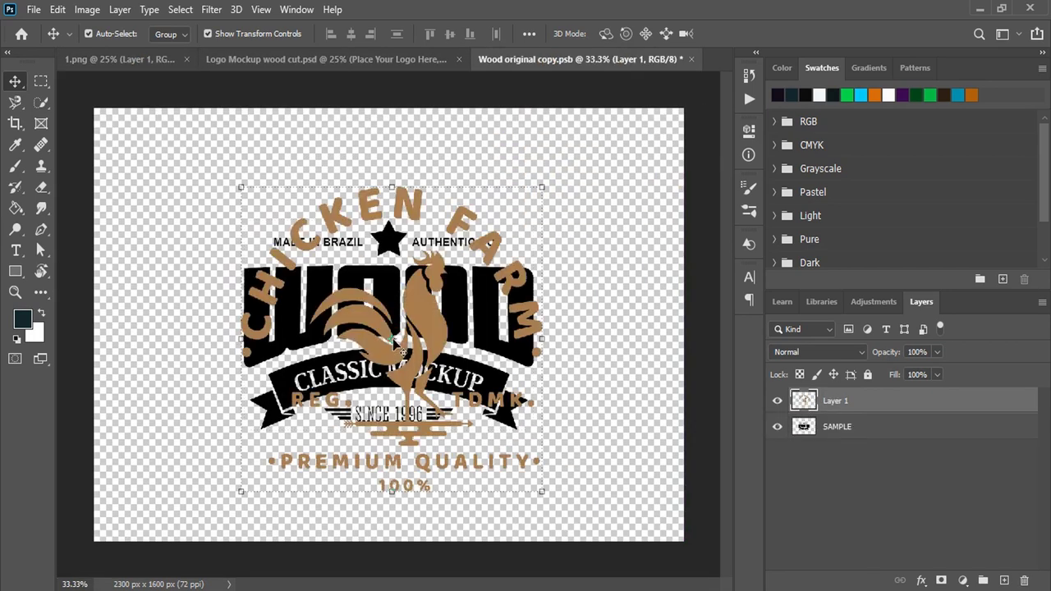
pyautogui.click(777, 427)
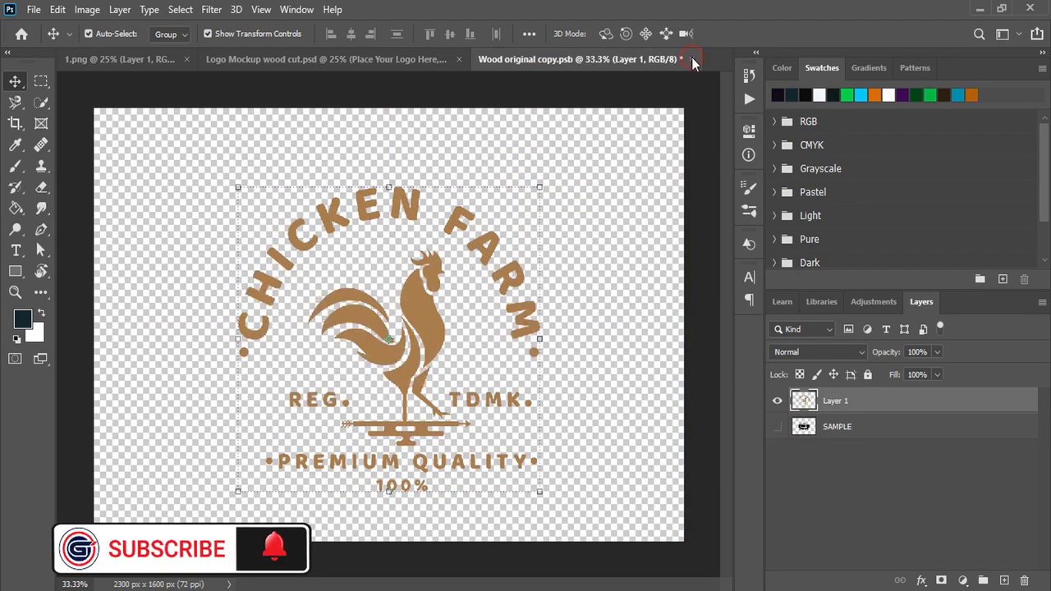
pyautogui.hotkey('ctrl', 's')
pyautogui.click(288, 59)
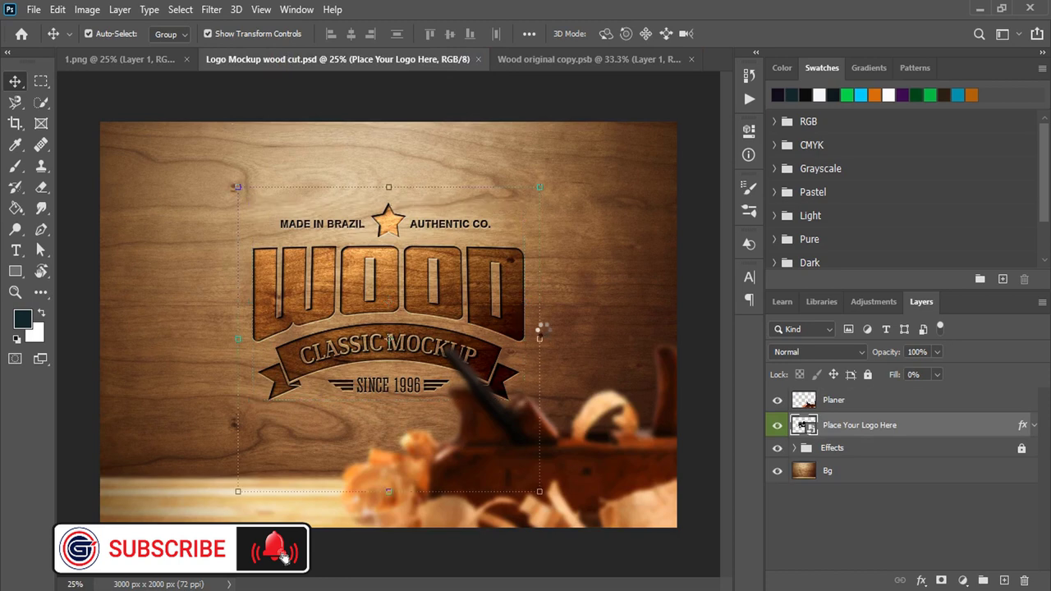
pyautogui.click(777, 400)
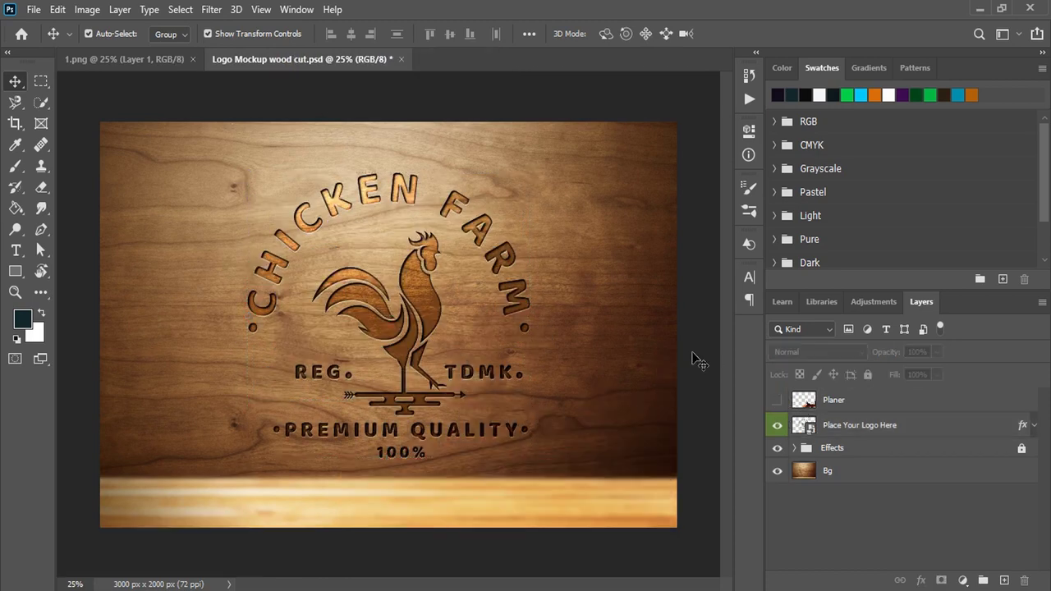